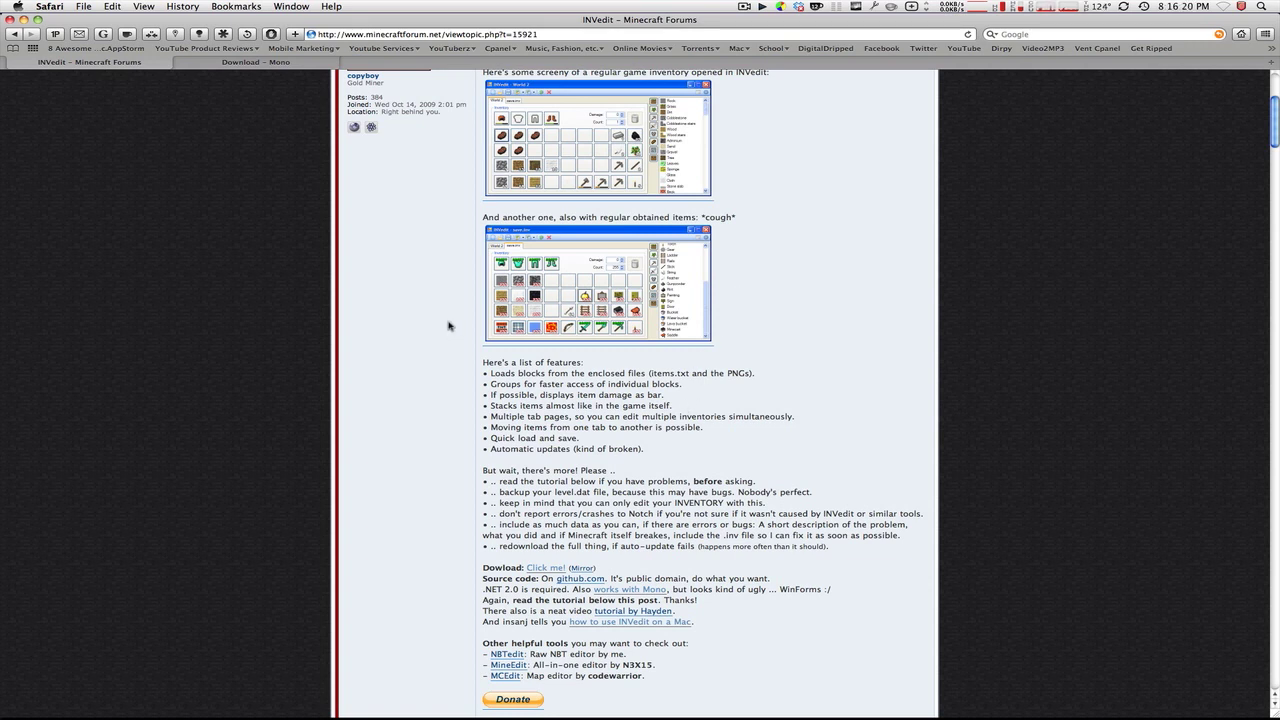
# - Download INVedit from the 'Click me!' link in the Safari forum post
pyautogui.click(228, 64)
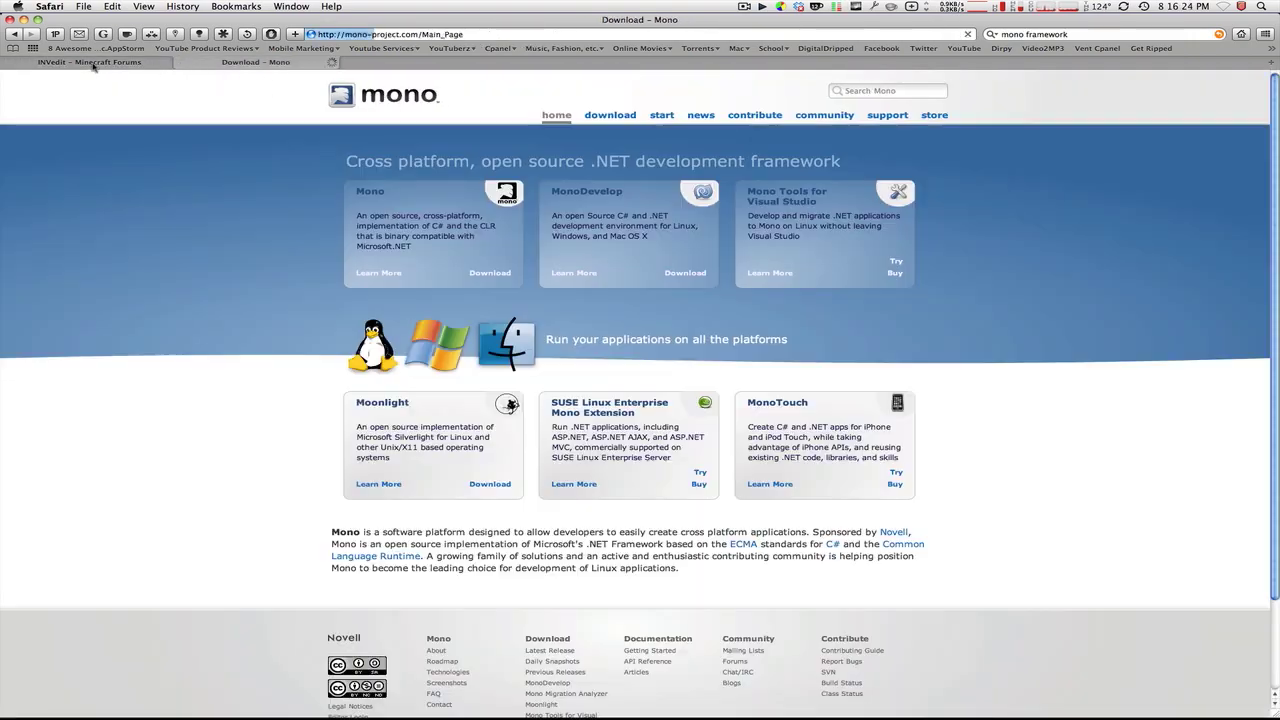
pyautogui.click(89, 62)
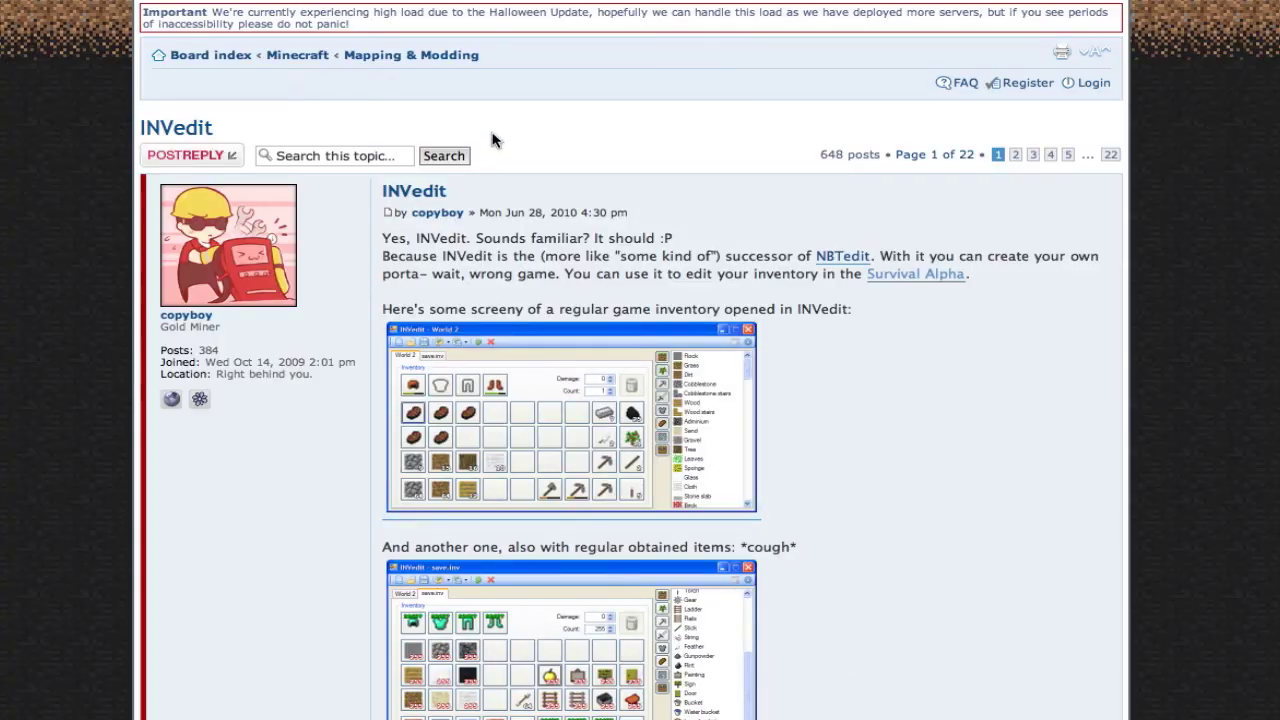
pyautogui.scroll(-3, 491, 140)
pyautogui.scroll(-3, 470, 400)
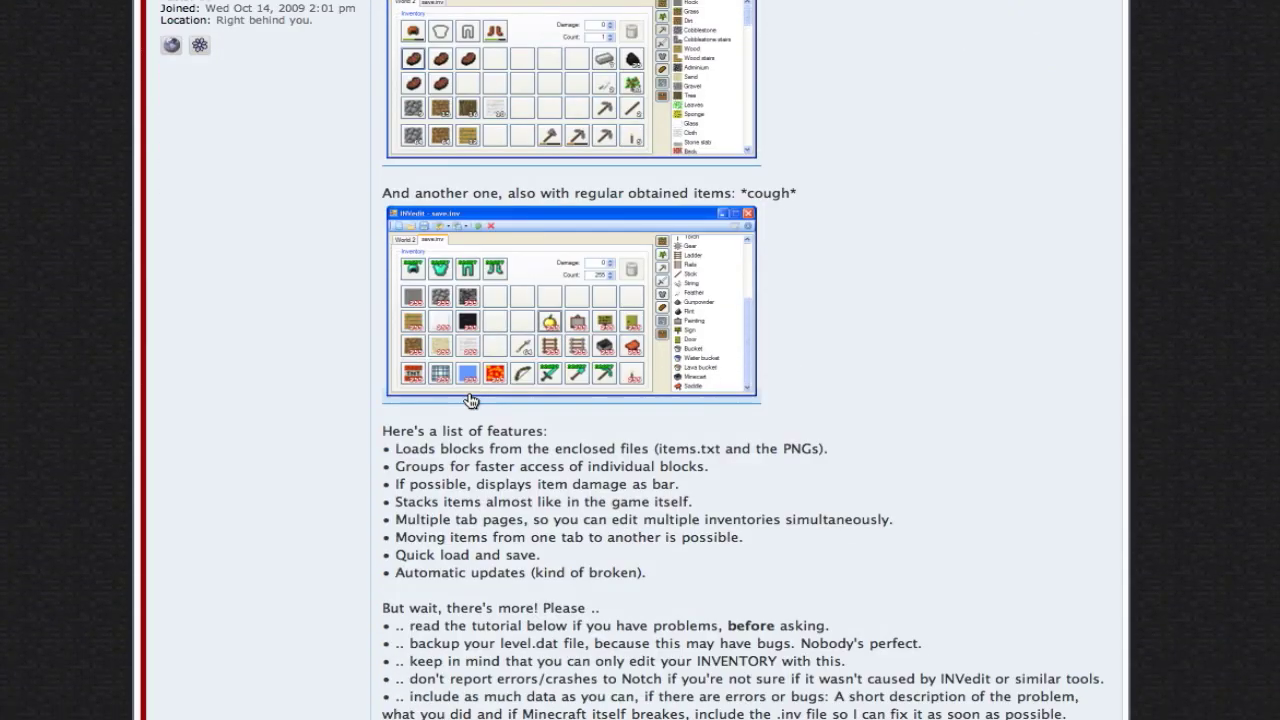
pyautogui.scroll(-3, 470, 400)
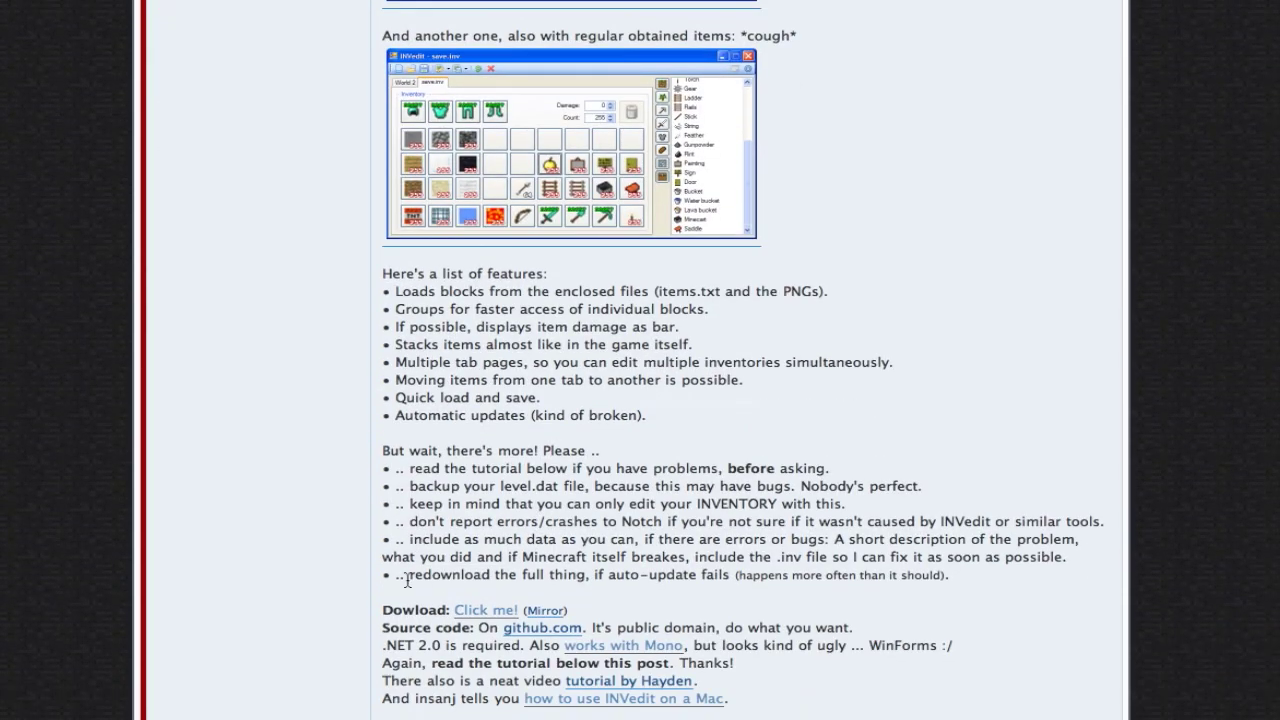
pyautogui.click(480, 612)
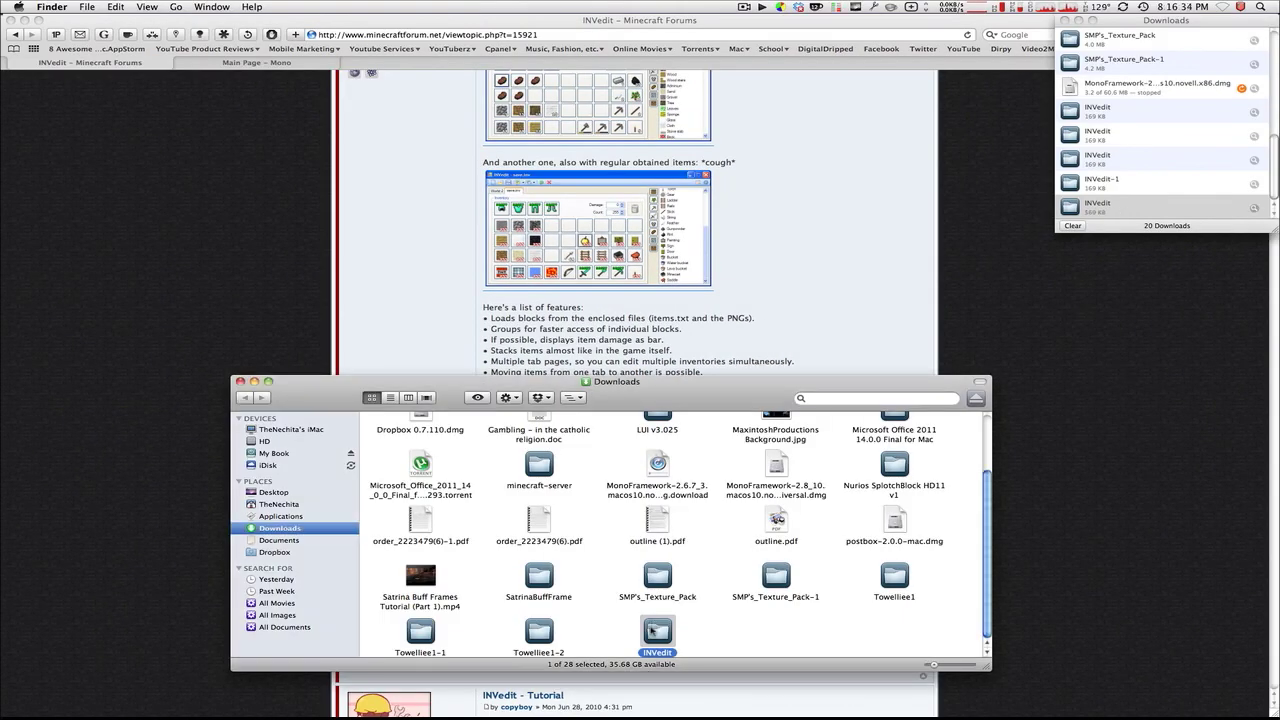
# - Move the INVedit folder from Downloads to the Desktop and close the Downloads window
pyautogui.moveTo(658, 636); pyautogui.dragTo(273, 492)
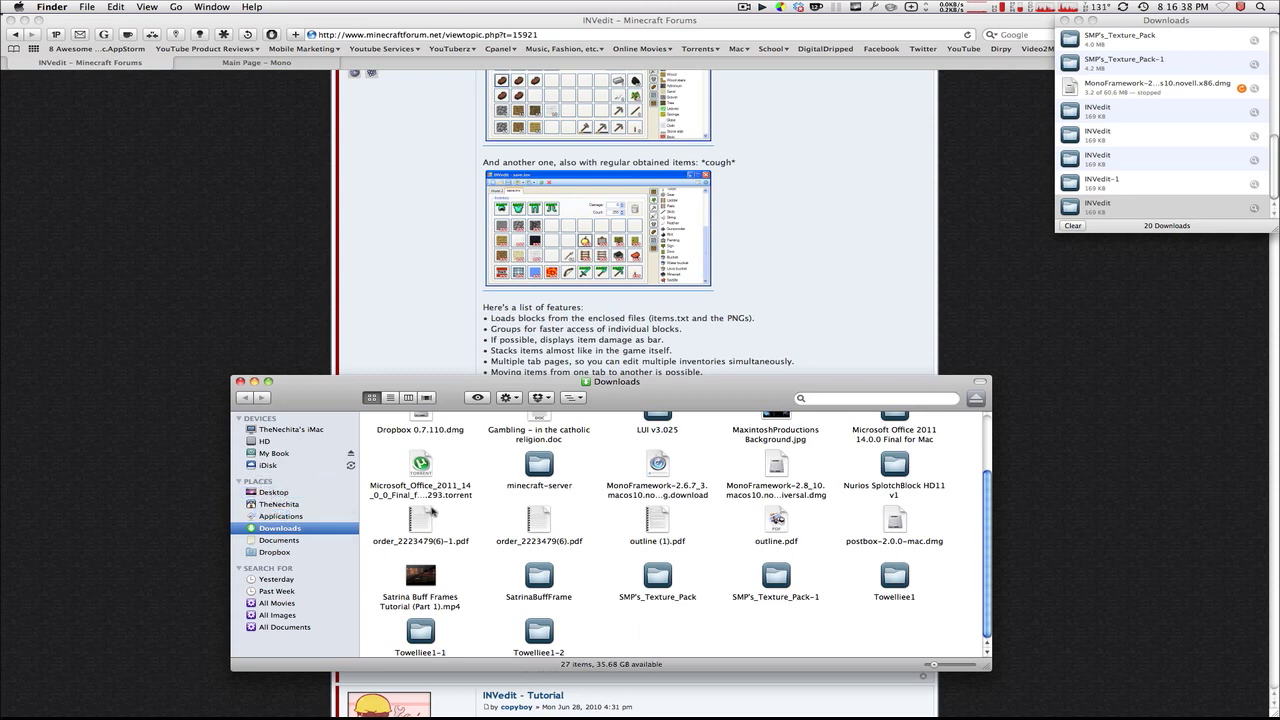
pyautogui.press('super+w')
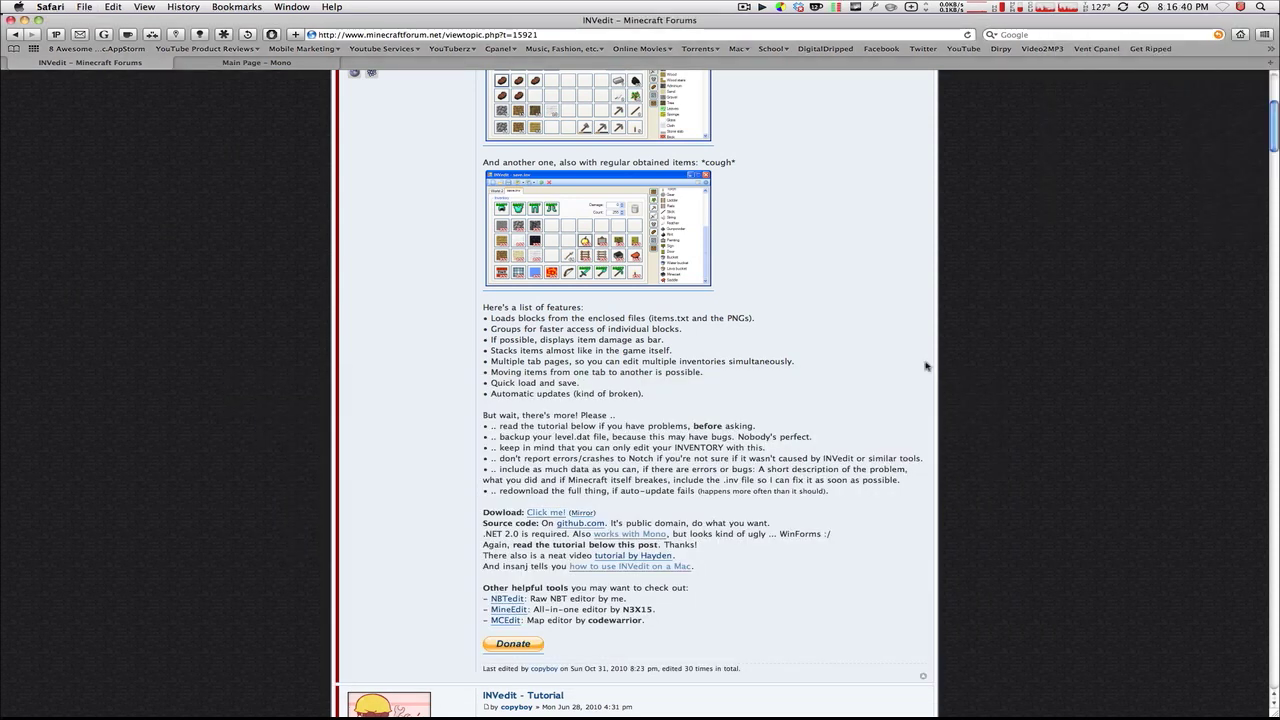
# - Open Mono's download page and choose the Mac OS X platform
pyautogui.moveTo(923, 360); pyautogui.dragTo(924, 672)
pyautogui.click(181, 62)
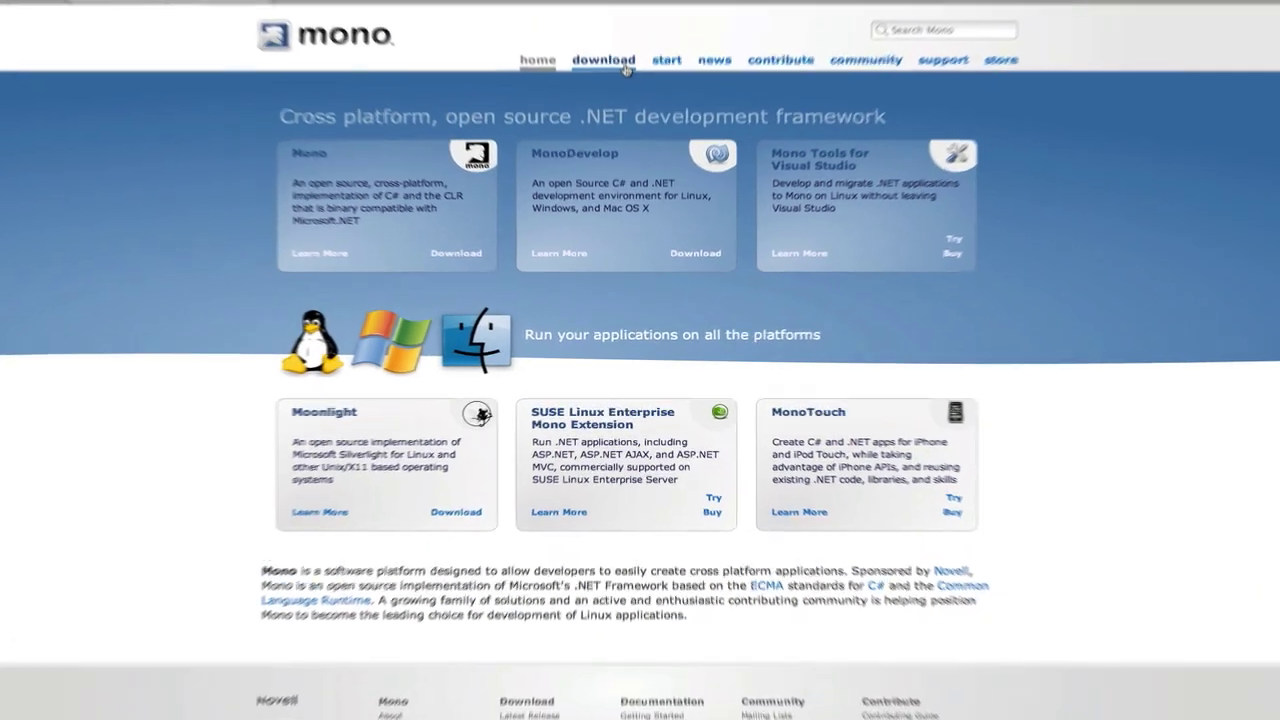
pyautogui.click(625, 66)
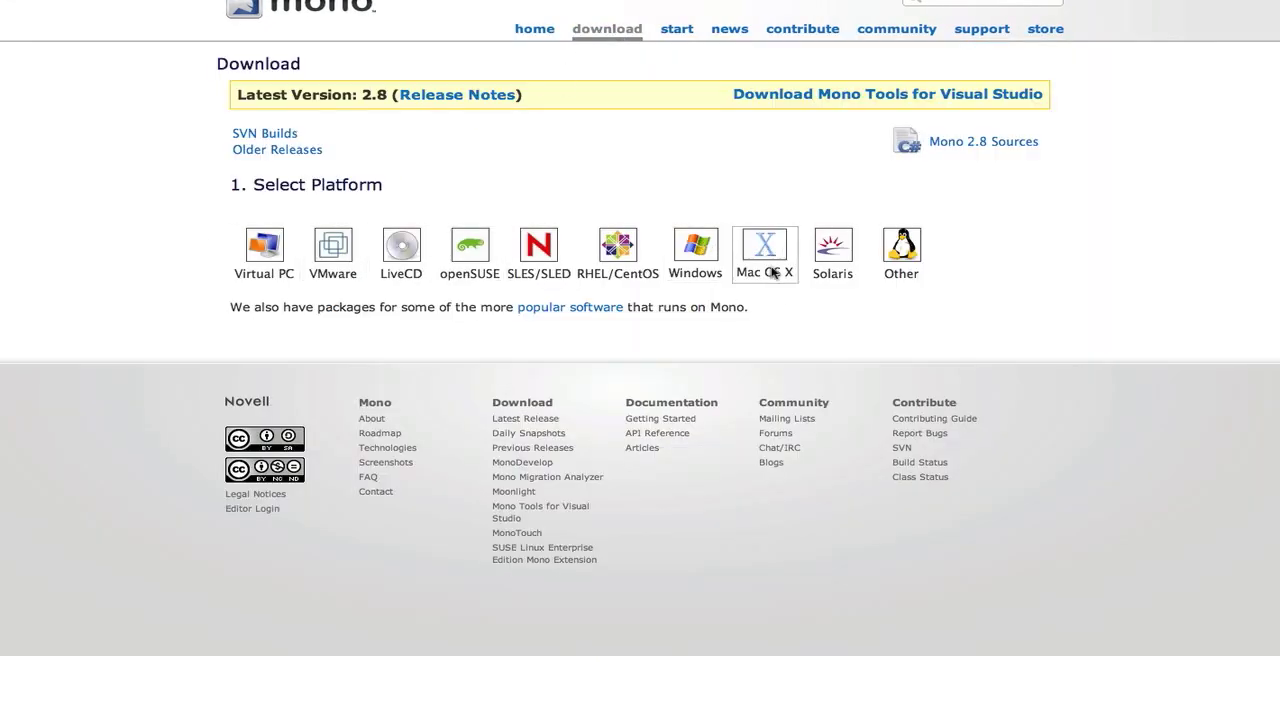
pyautogui.moveTo(770, 254)
pyautogui.mouseDown()
pyautogui.moveTo(845, 305)
pyautogui.moveTo(790, 316)
pyautogui.mouseUp()
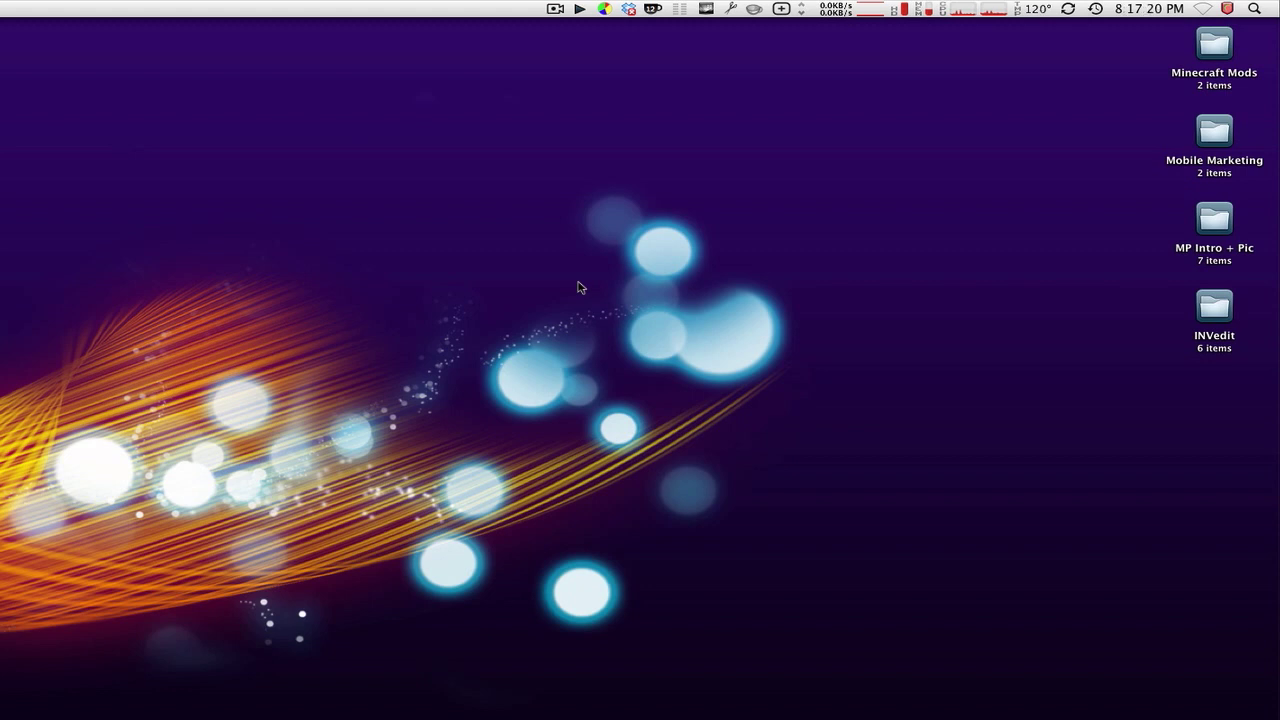
# - Launch AppleScript Editor through a Spotlight search for 'applescrip'
pyautogui.press('super+space')
pyautogui.write('a')
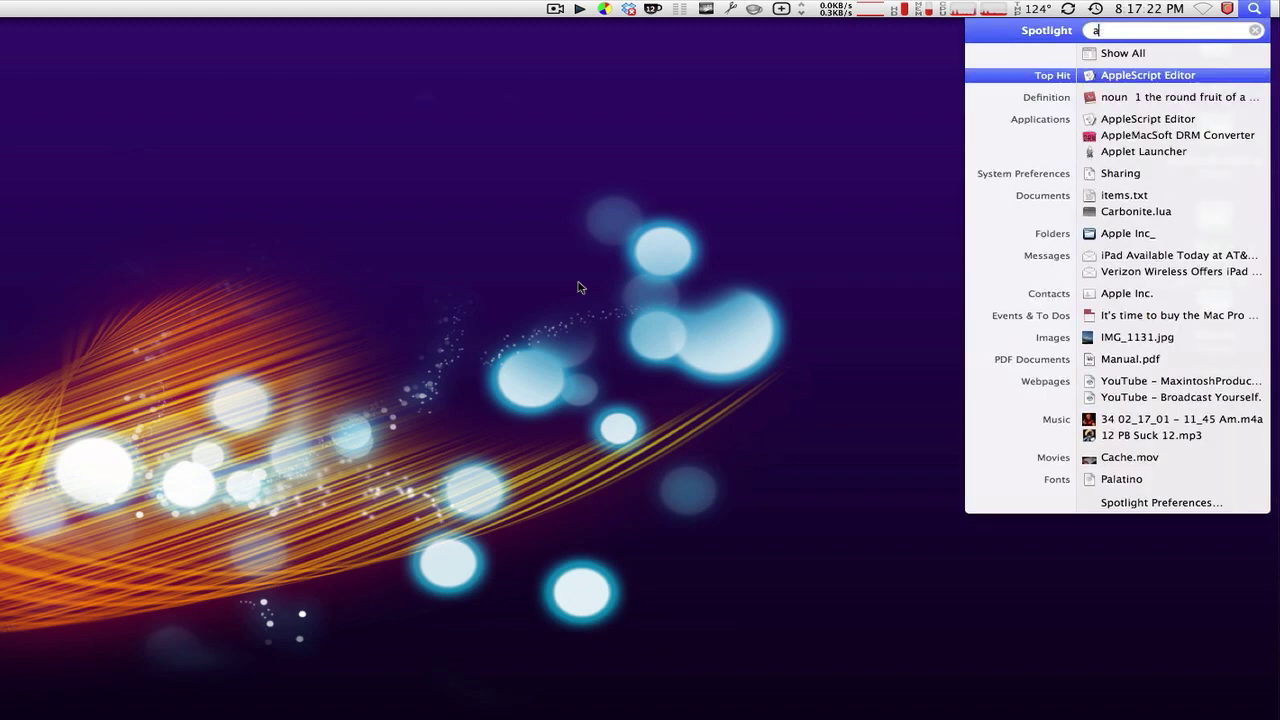
pyautogui.write('pple')
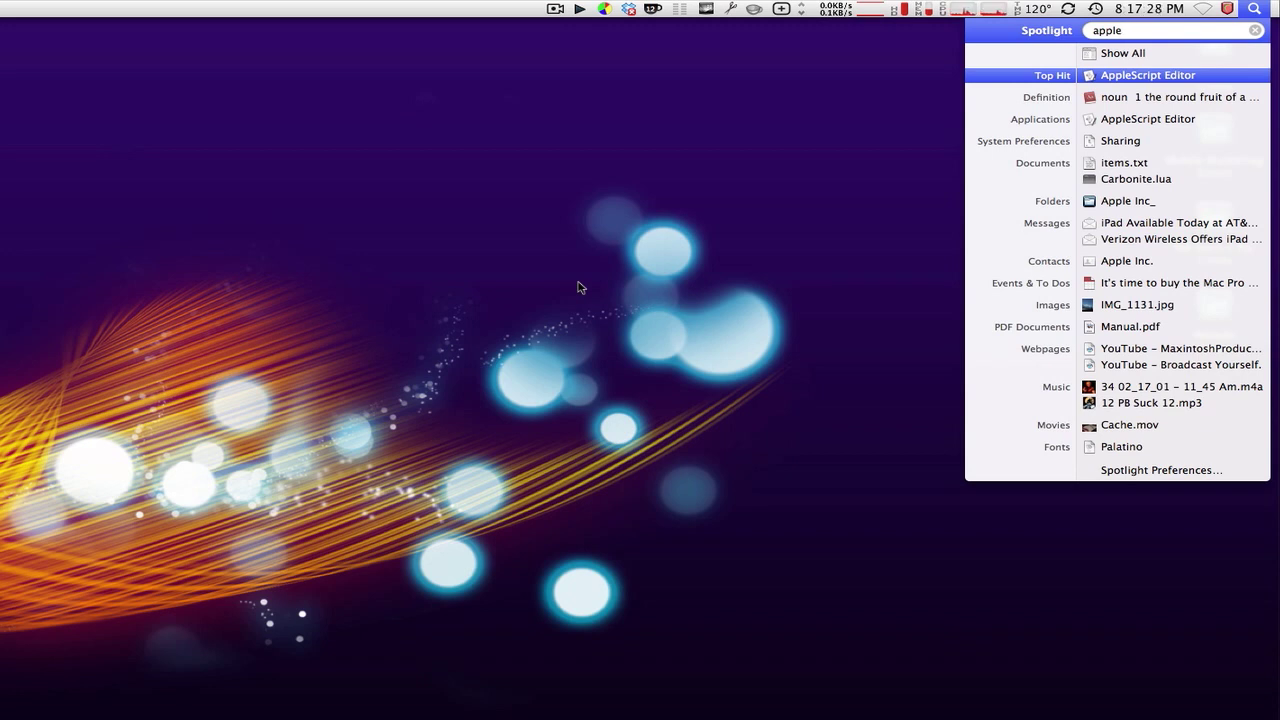
pyautogui.write('scrip')
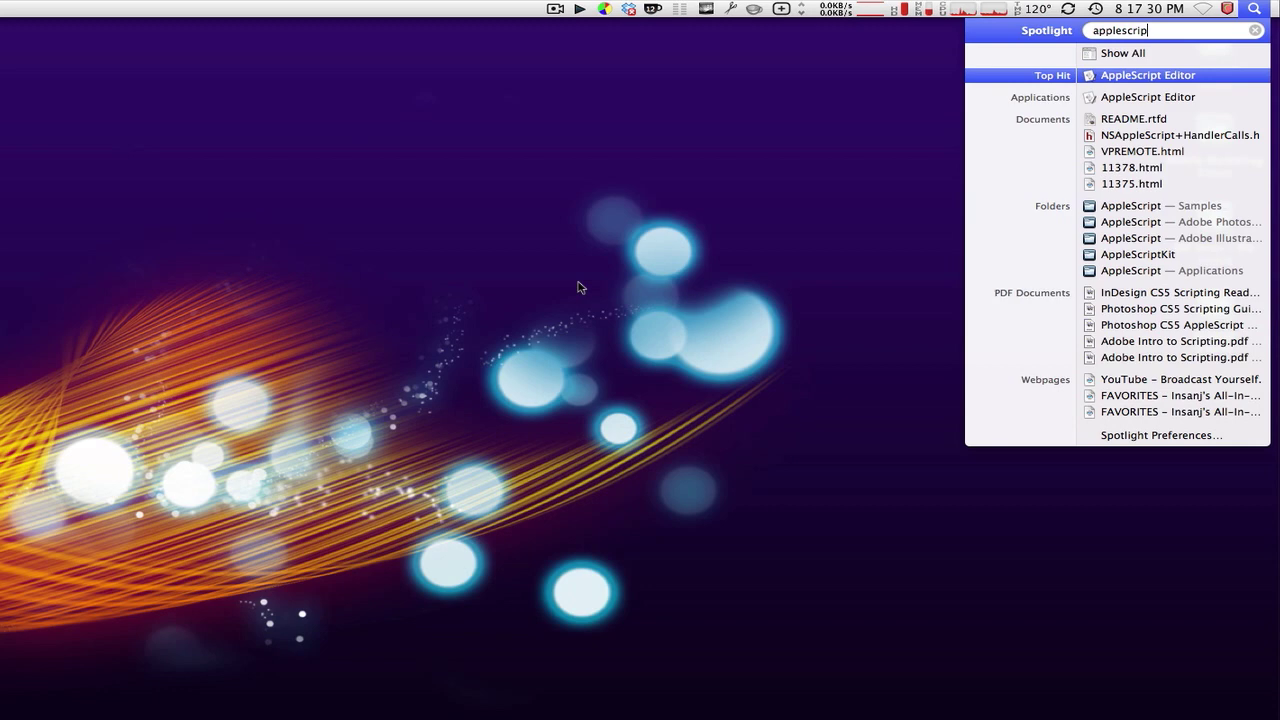
pyautogui.press('Return')
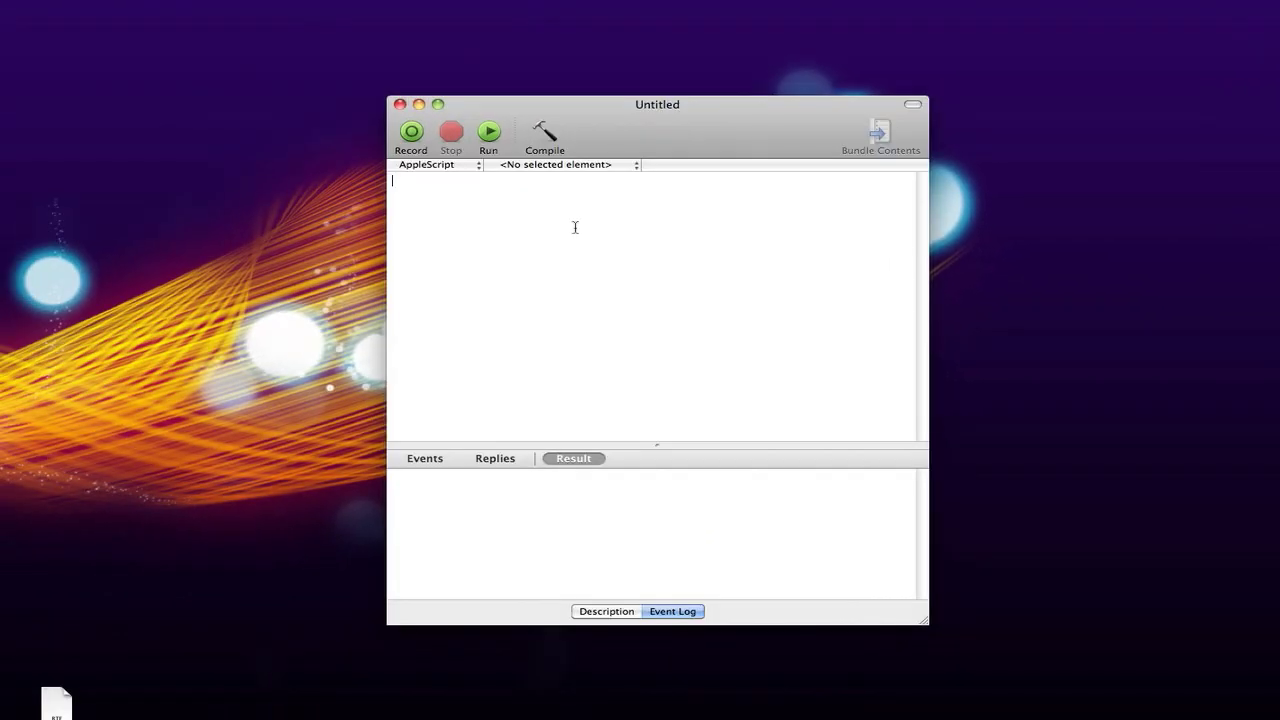
# - Paste the Finder script that runs INVedit.exe via Mono, then compile it
pyautogui.write('tell application "Finder" \tif exists "/Library/Frameworks/Mono.framework" as POSIX file then \t\ttry \t\t\tdo shell script "cd \\"" & POSIX path of (path to me) & "\\" && mono INVedit.exe || mv ../* ." \t\t\tcatch \t\tend try \telse \t\tdo shell script "open http://www.go-mono.com/mono-downloads/download.html" \tend if end tell')
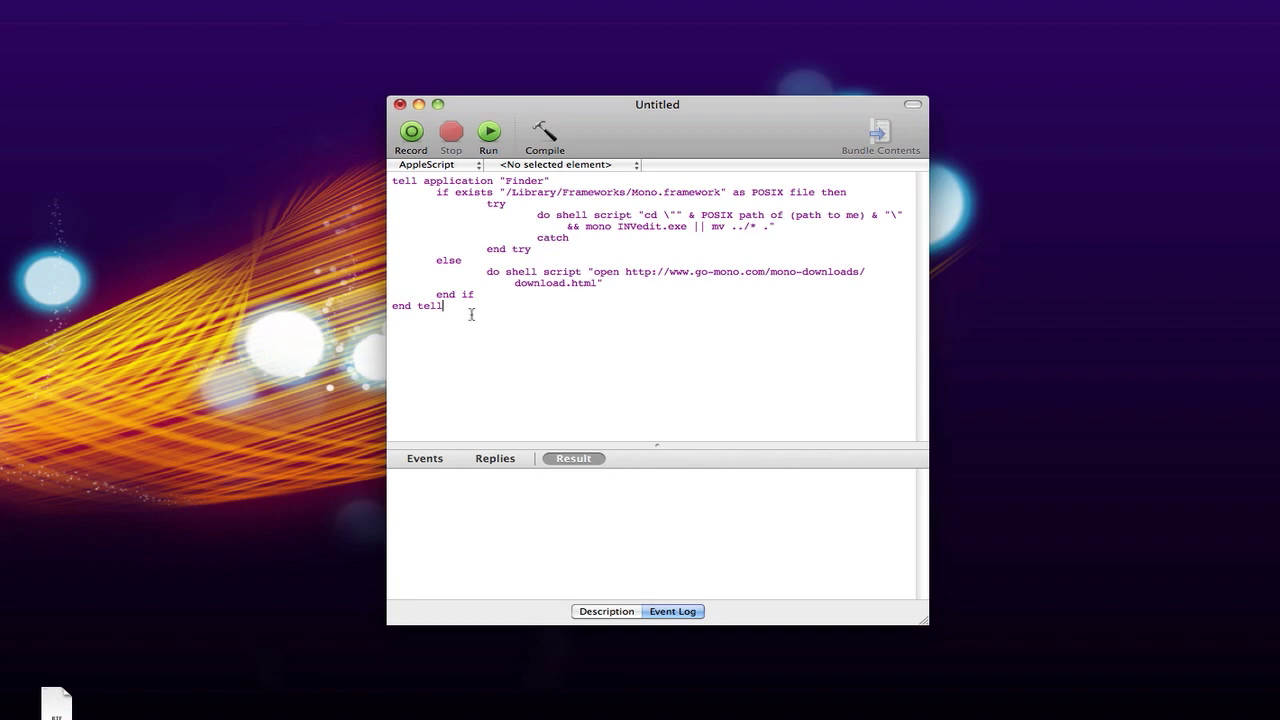
pyautogui.moveTo(494, 315); pyautogui.dragTo(393, 180)
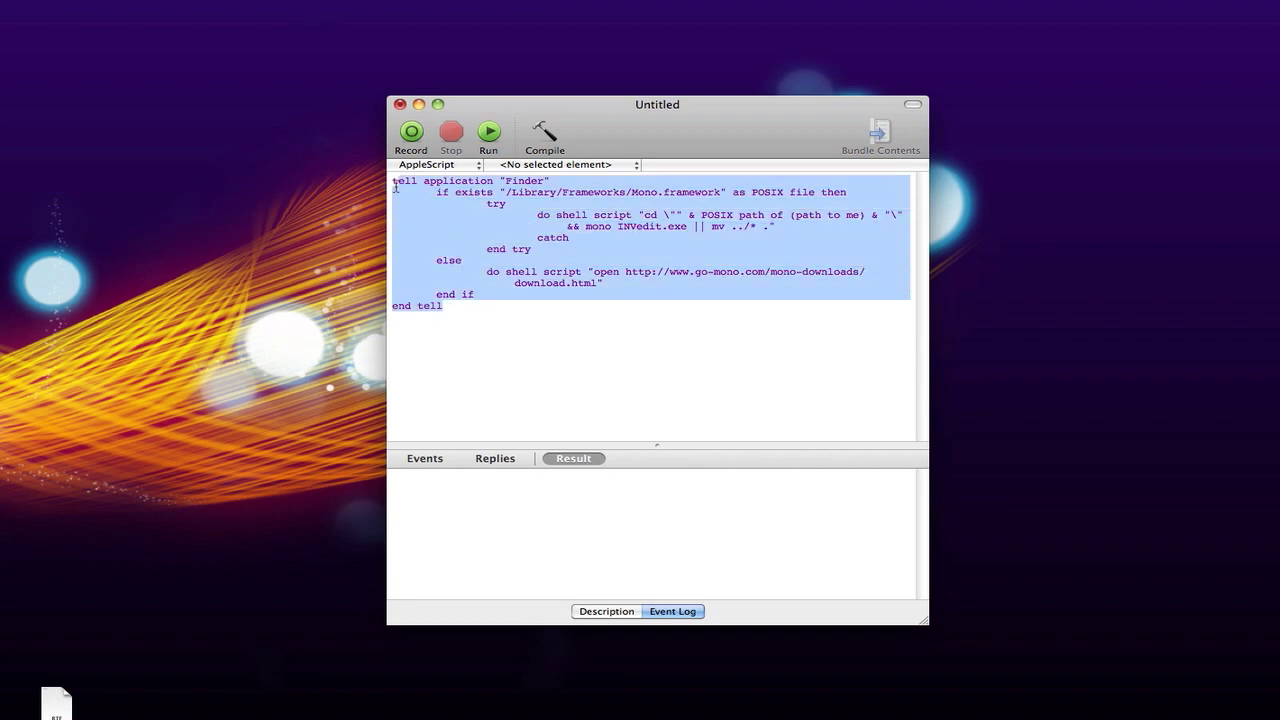
pyautogui.click(501, 320)
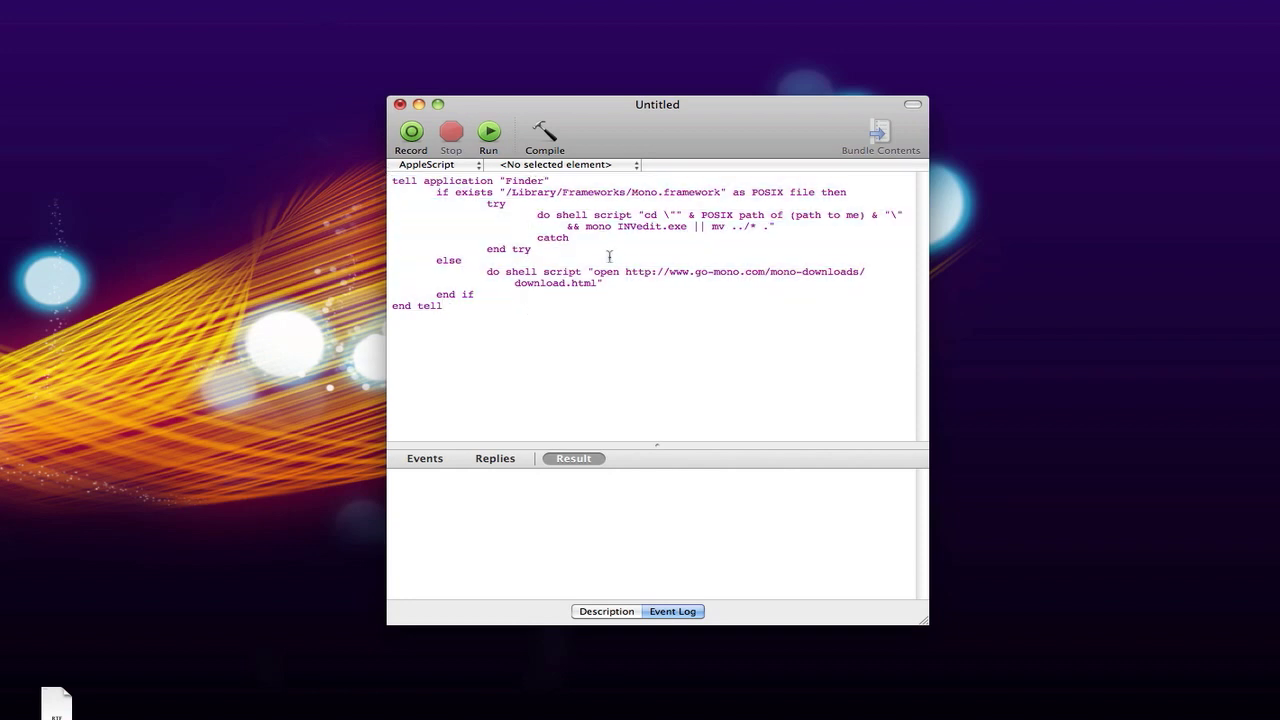
pyautogui.click(545, 138)
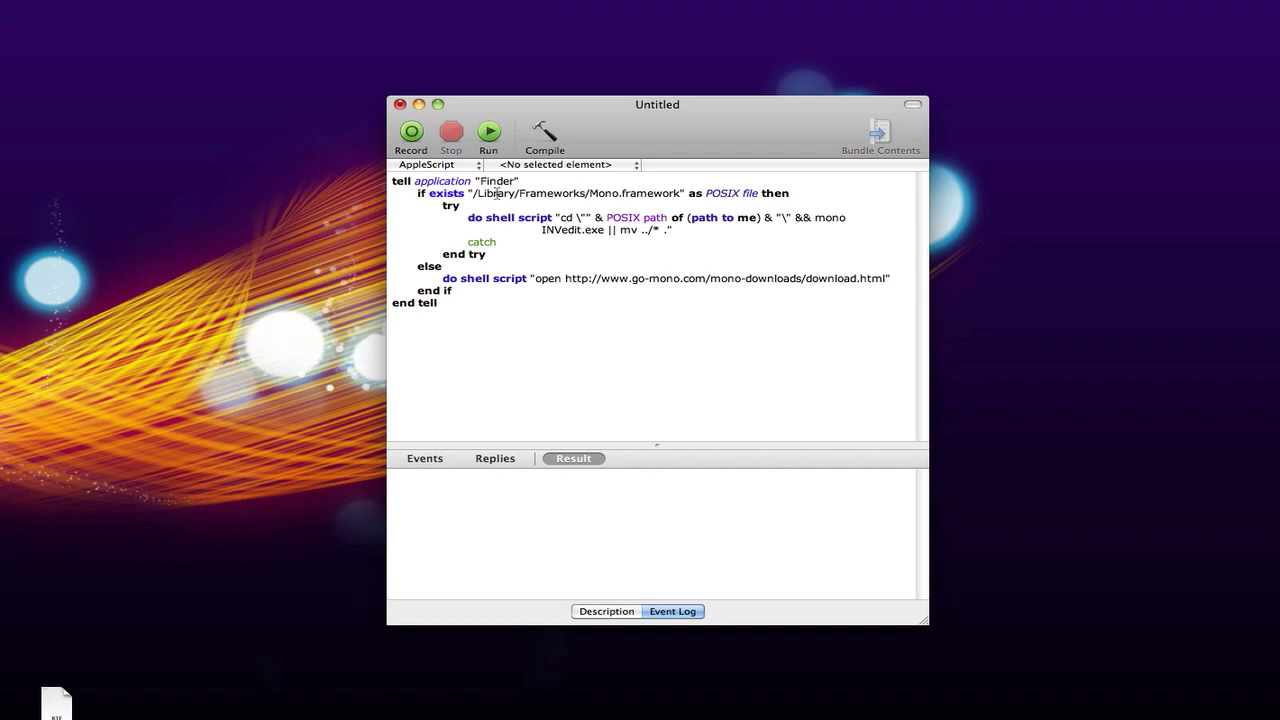
# - Save the script to the Desktop as an Application named INVedit
pyautogui.press('super+s')
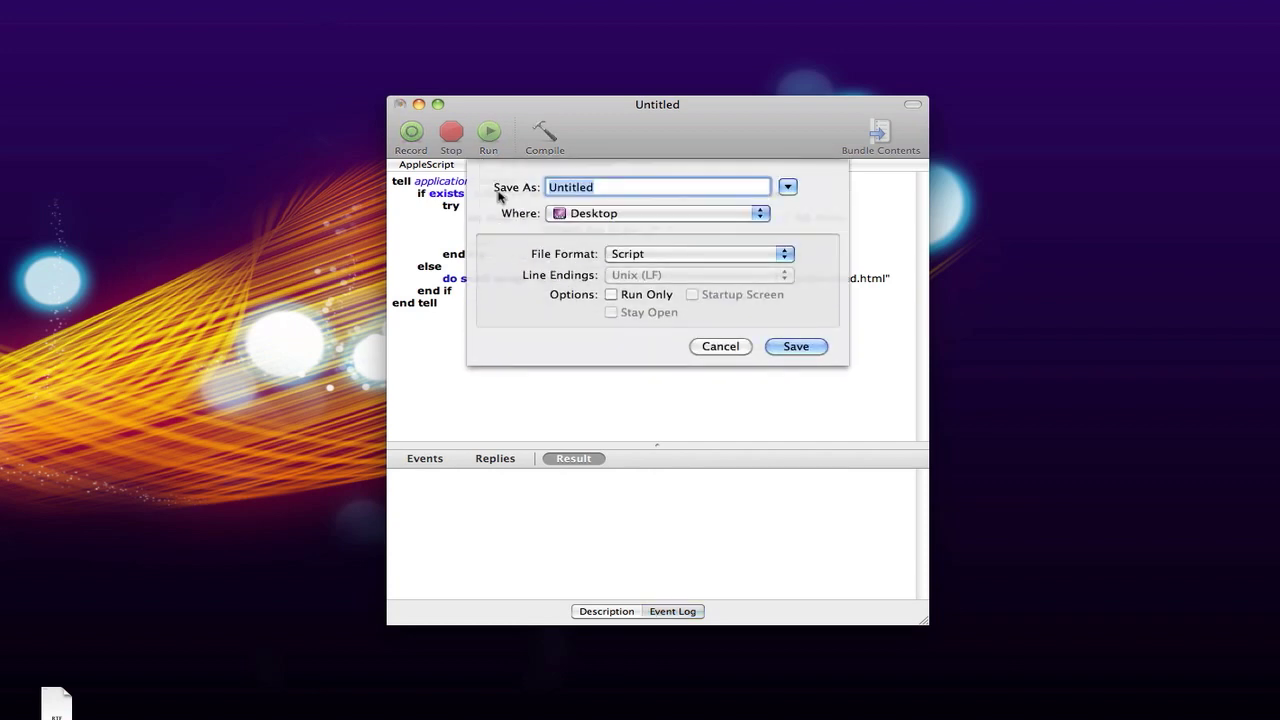
pyautogui.write('INVedit')
pyautogui.click(631, 254)
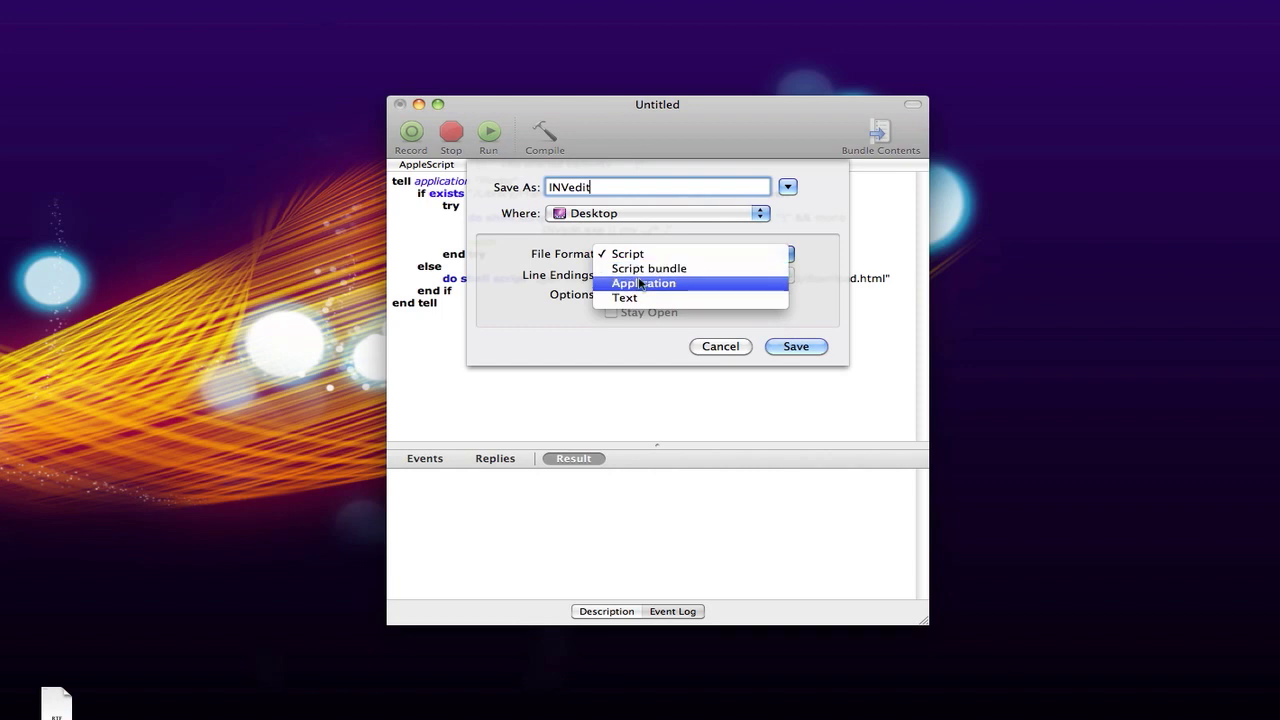
pyautogui.click(640, 285)
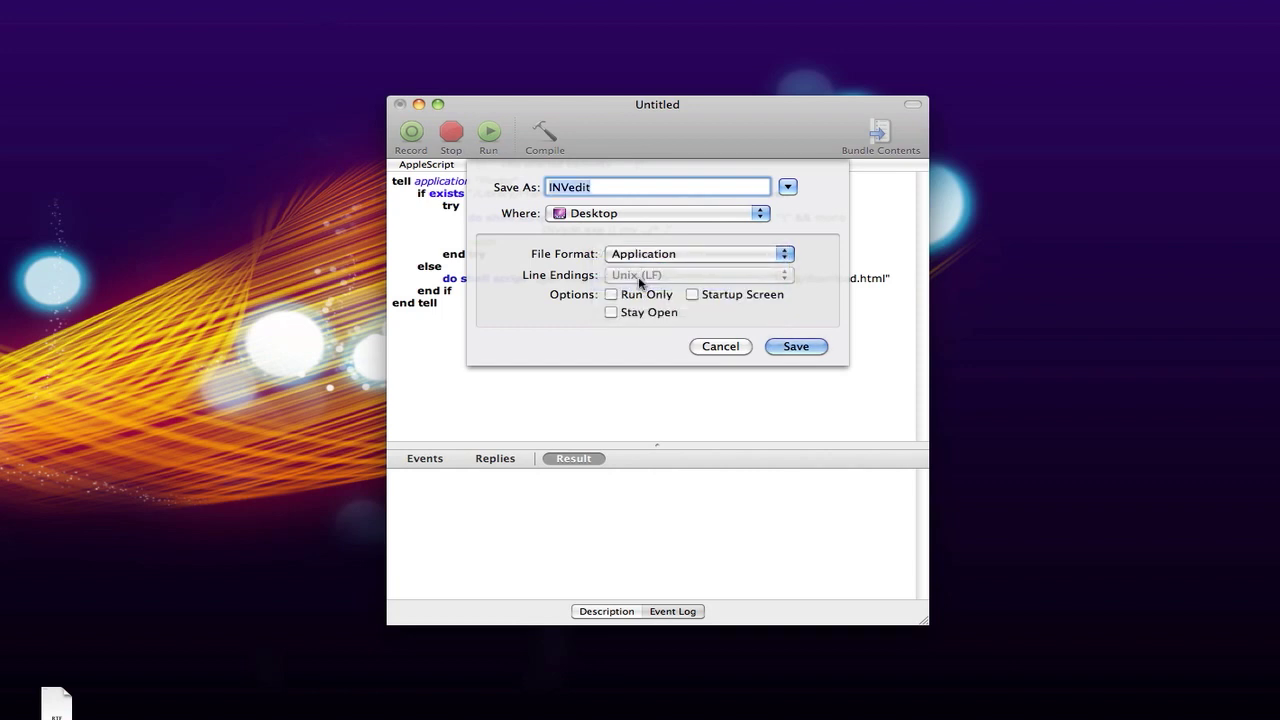
pyautogui.click(785, 348)
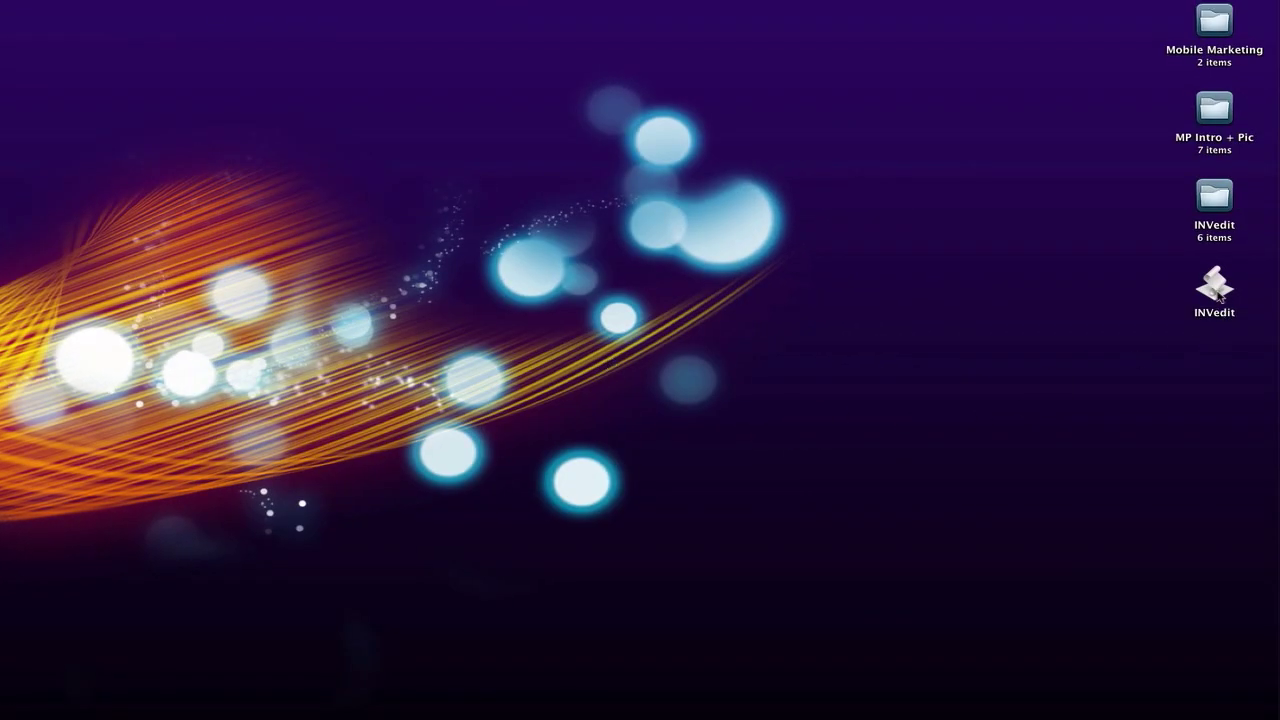
# - Move the INVedit launcher app into the INVedit folder and open that folder
pyautogui.click(1218, 290)
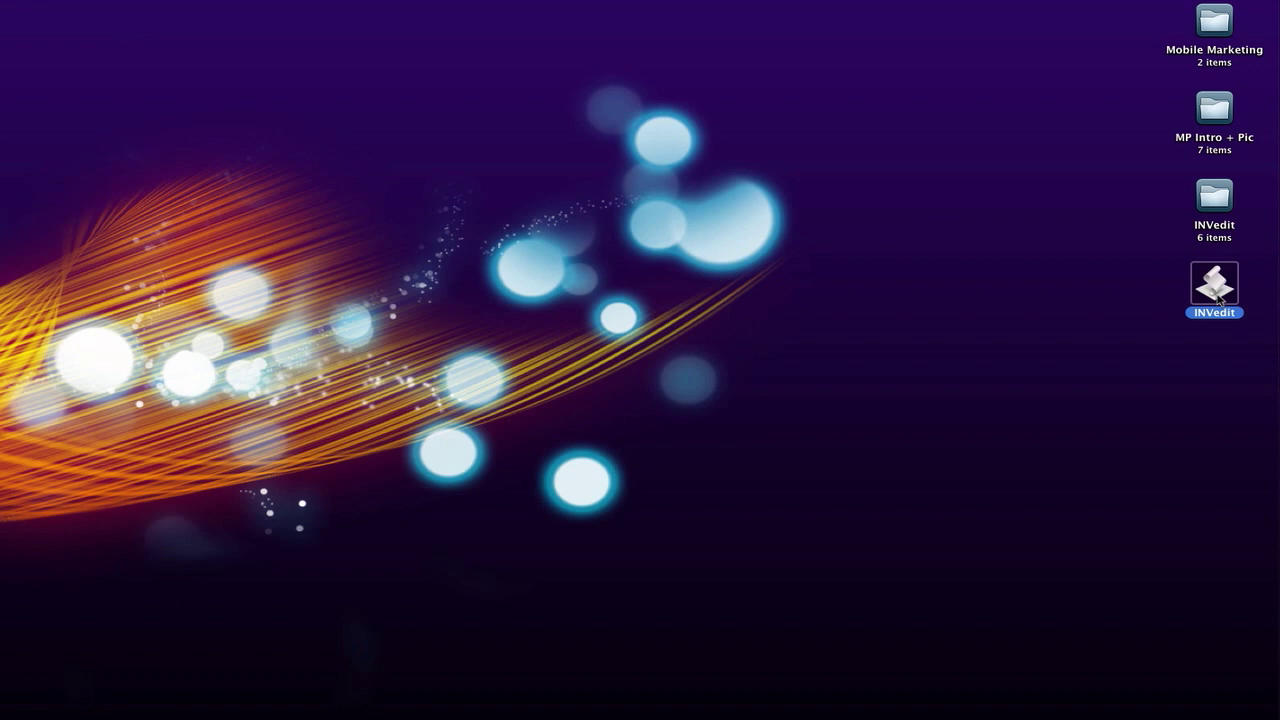
pyautogui.moveTo(1218, 290); pyautogui.dragTo(1218, 210)
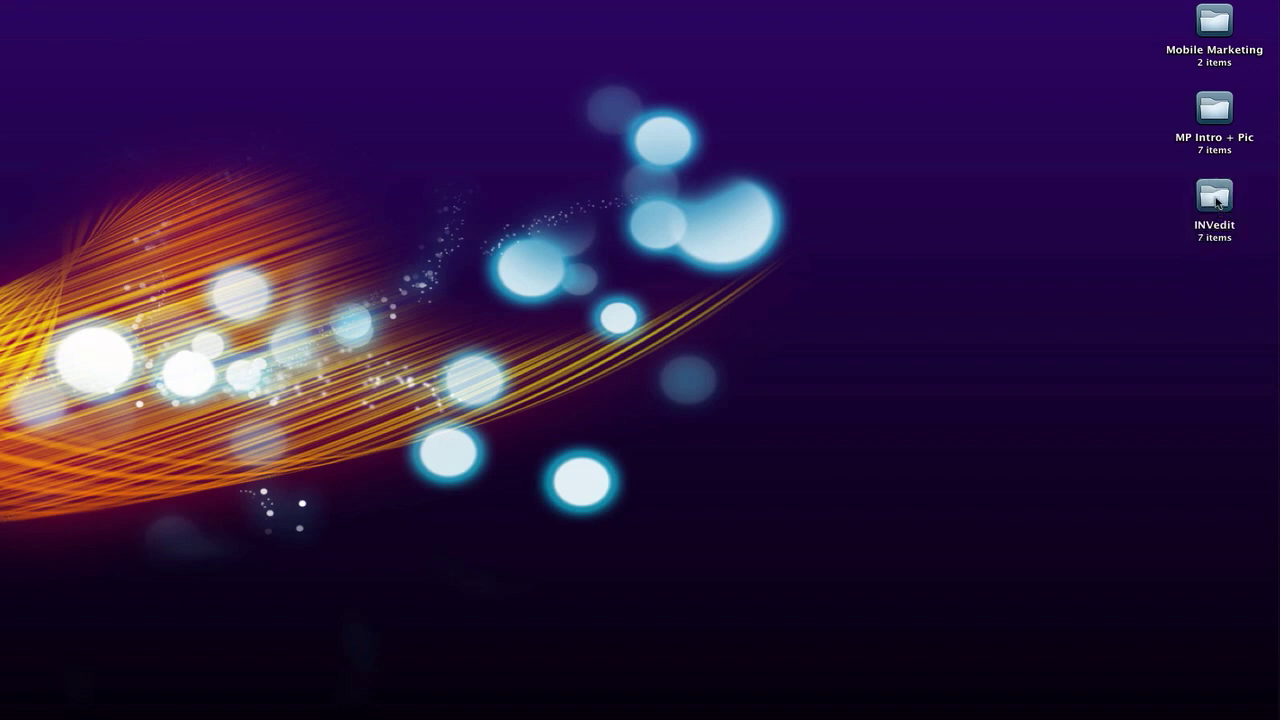
pyautogui.doubleClick(1216, 200)
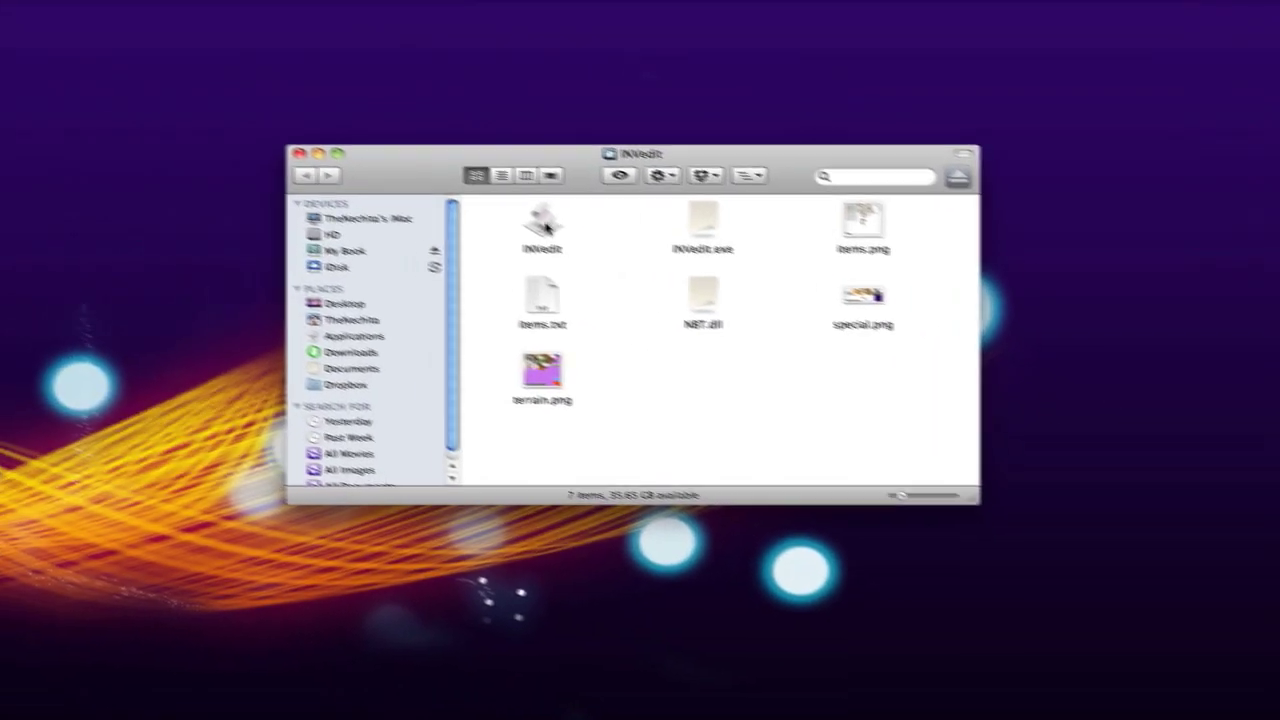
# - Run the INVedit launcher app to bring up the Minecraft Inventory Editor
pyautogui.doubleClick(550, 229)
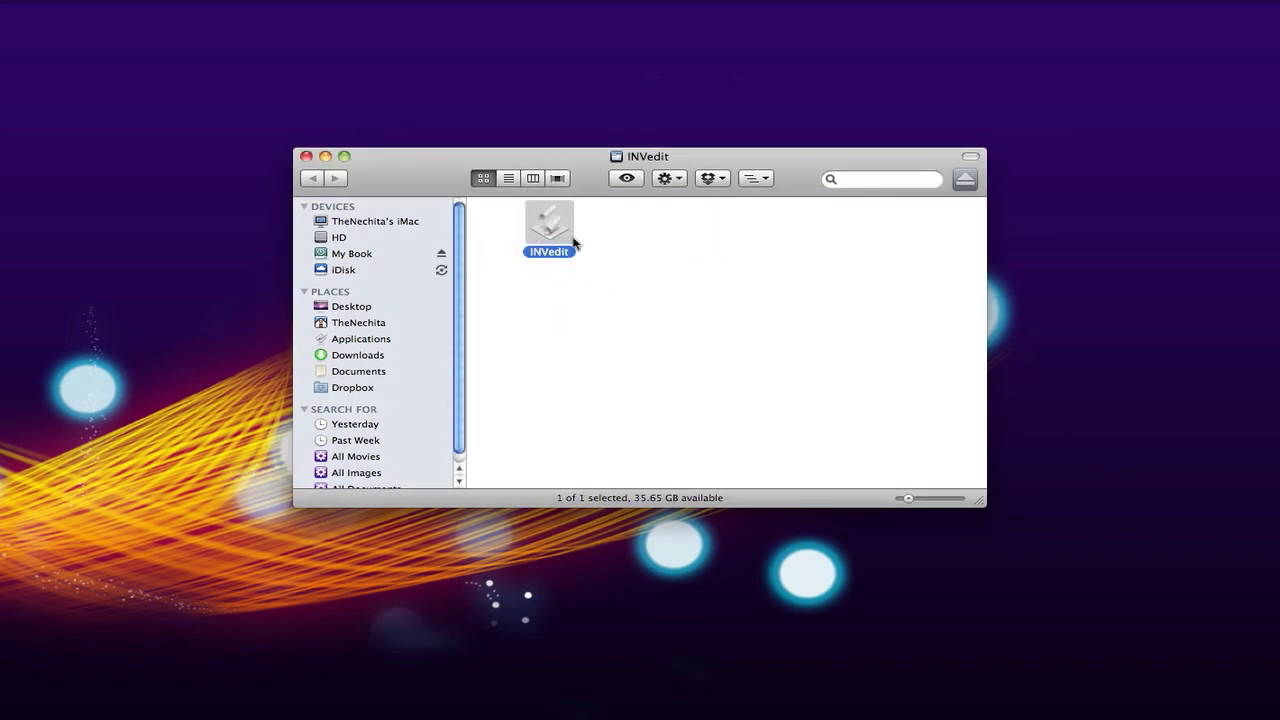
pyautogui.click(596, 278)
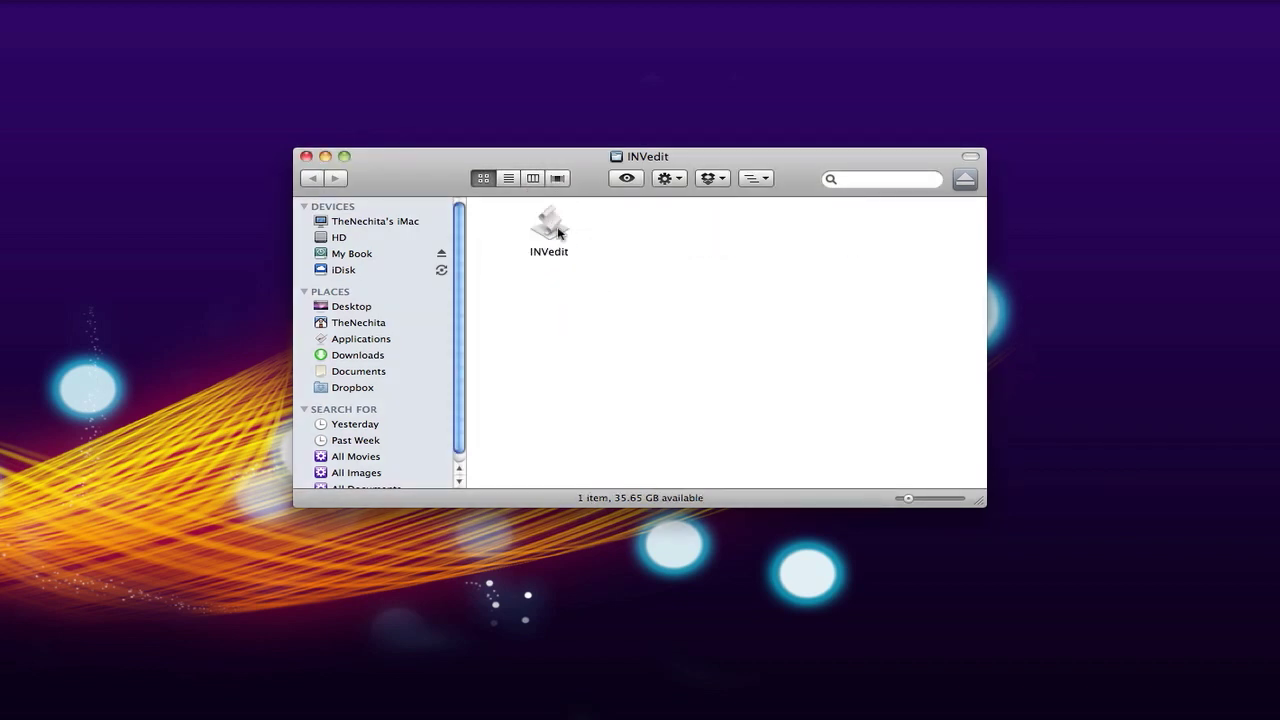
pyautogui.moveTo(562, 155); pyautogui.dragTo(985, 148)
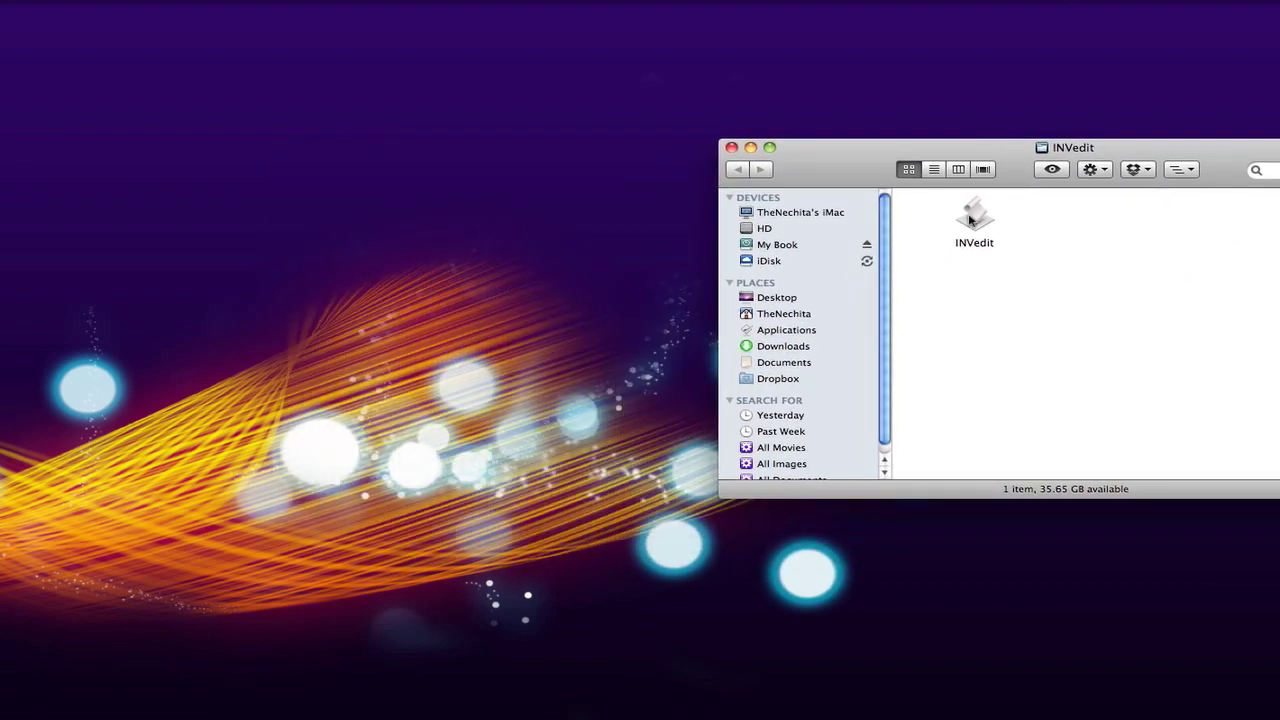
pyautogui.click(972, 215)
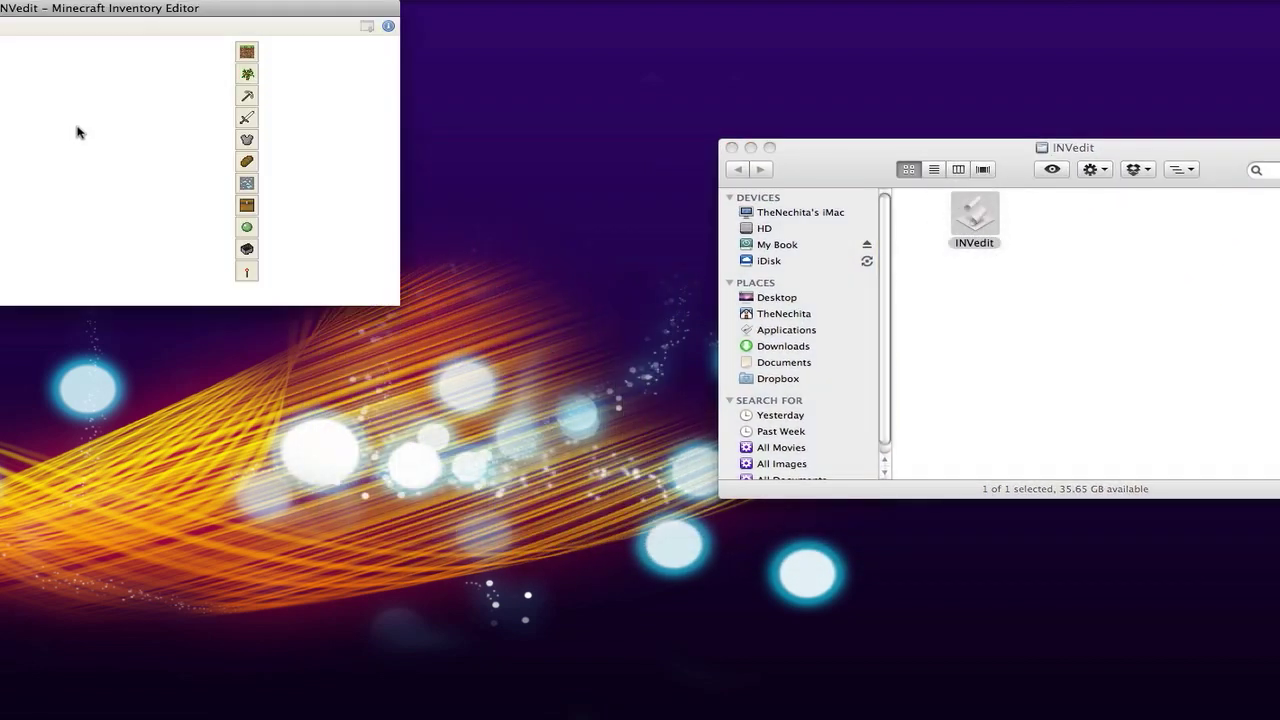
# - Reposition the INVedit editor window and close the Finder folder window
pyautogui.moveTo(106, 17)
pyautogui.mouseDown()
pyautogui.moveTo(388, 300)
pyautogui.moveTo(418, 381)
pyautogui.mouseUp()
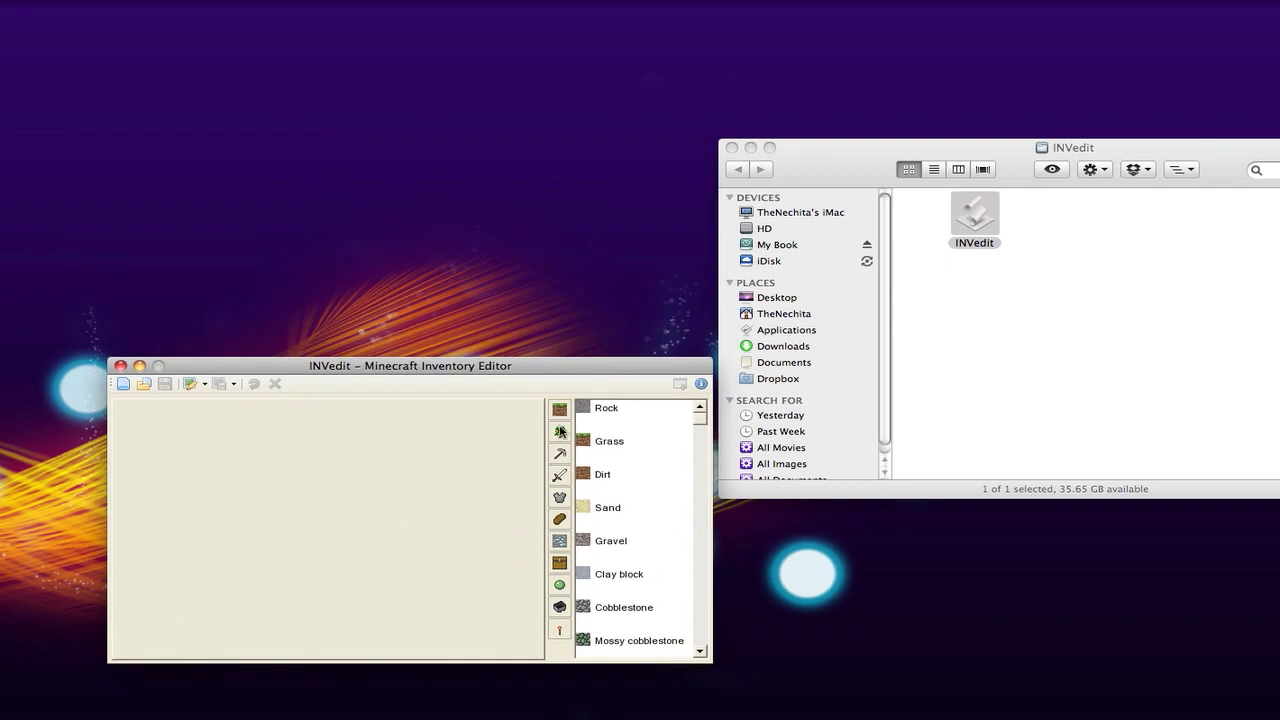
pyautogui.moveTo(731, 370); pyautogui.dragTo(726, 203)
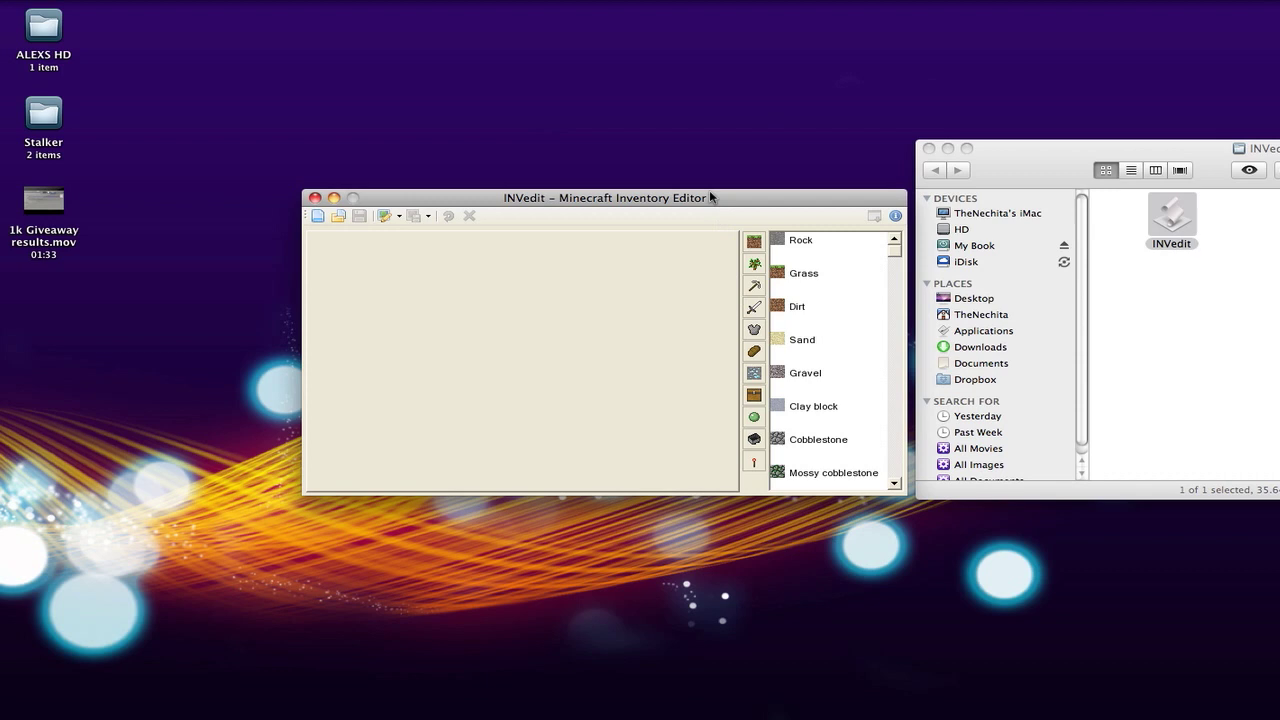
pyautogui.click(1195, 330)
pyautogui.click(620, 200)
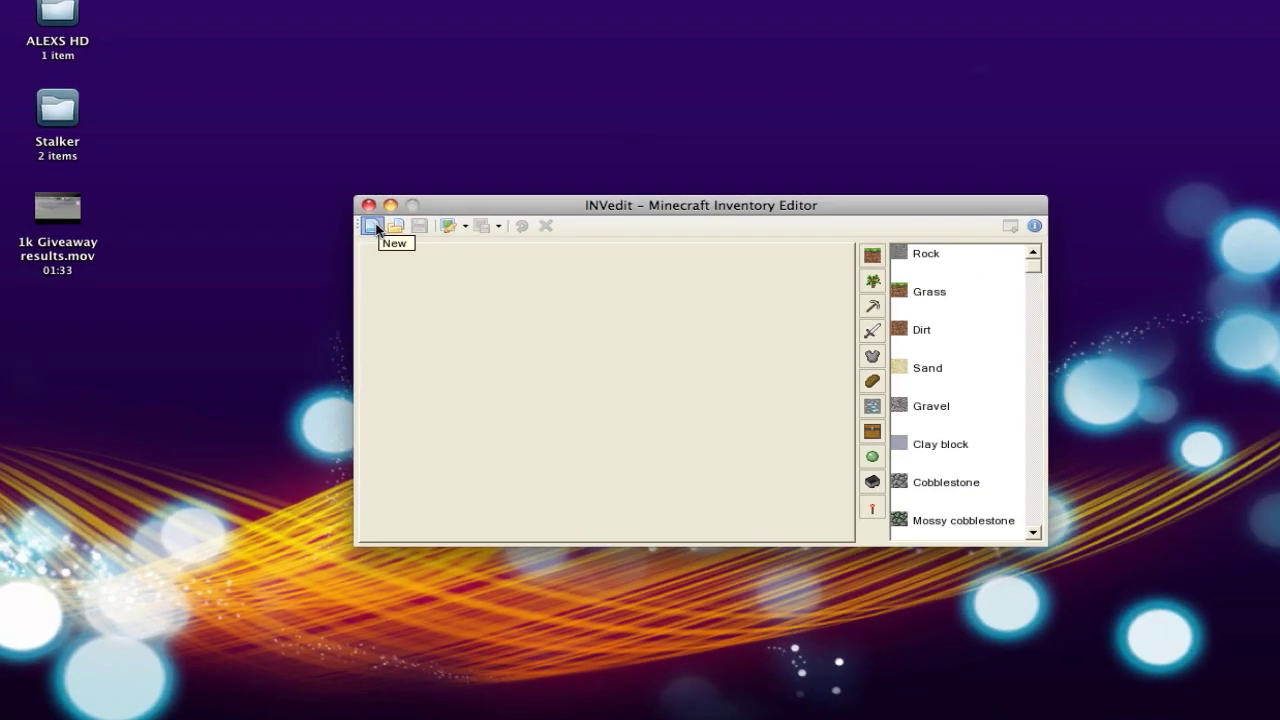
# - Browse to Library/Application Support/minecraft/saves/World1 and select level.dat
pyautogui.click(452, 224)
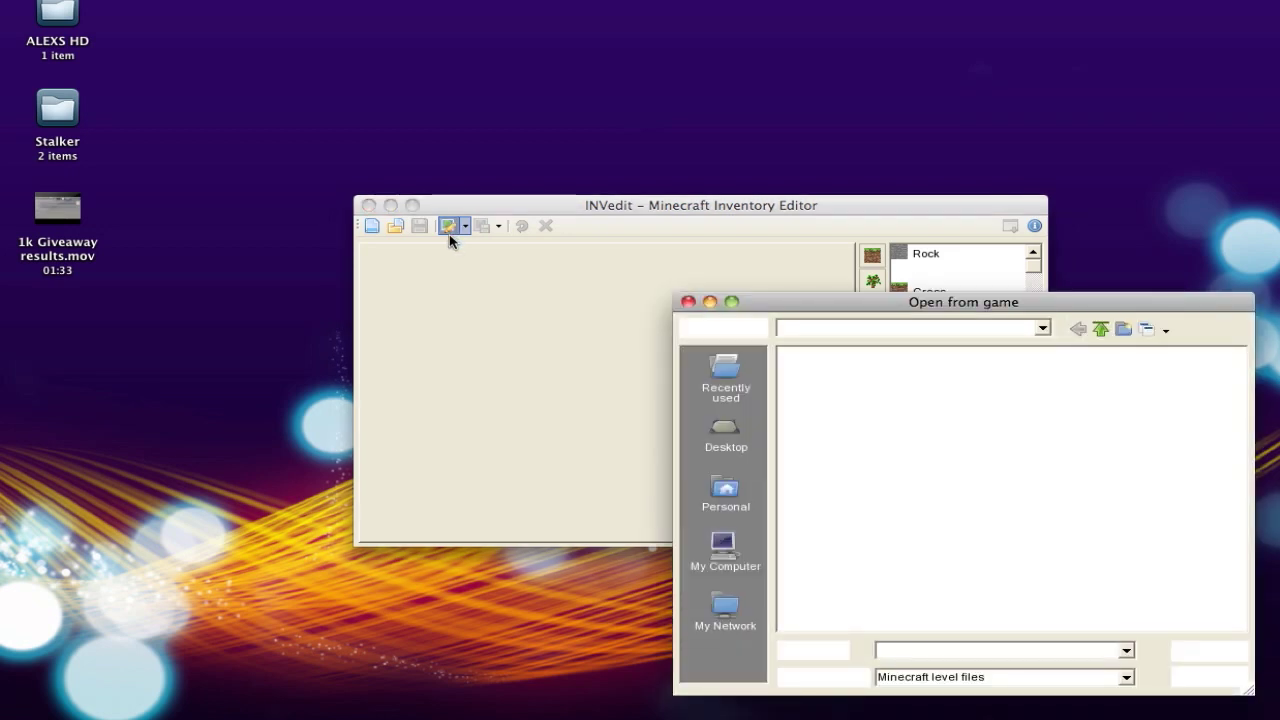
pyautogui.click(738, 500)
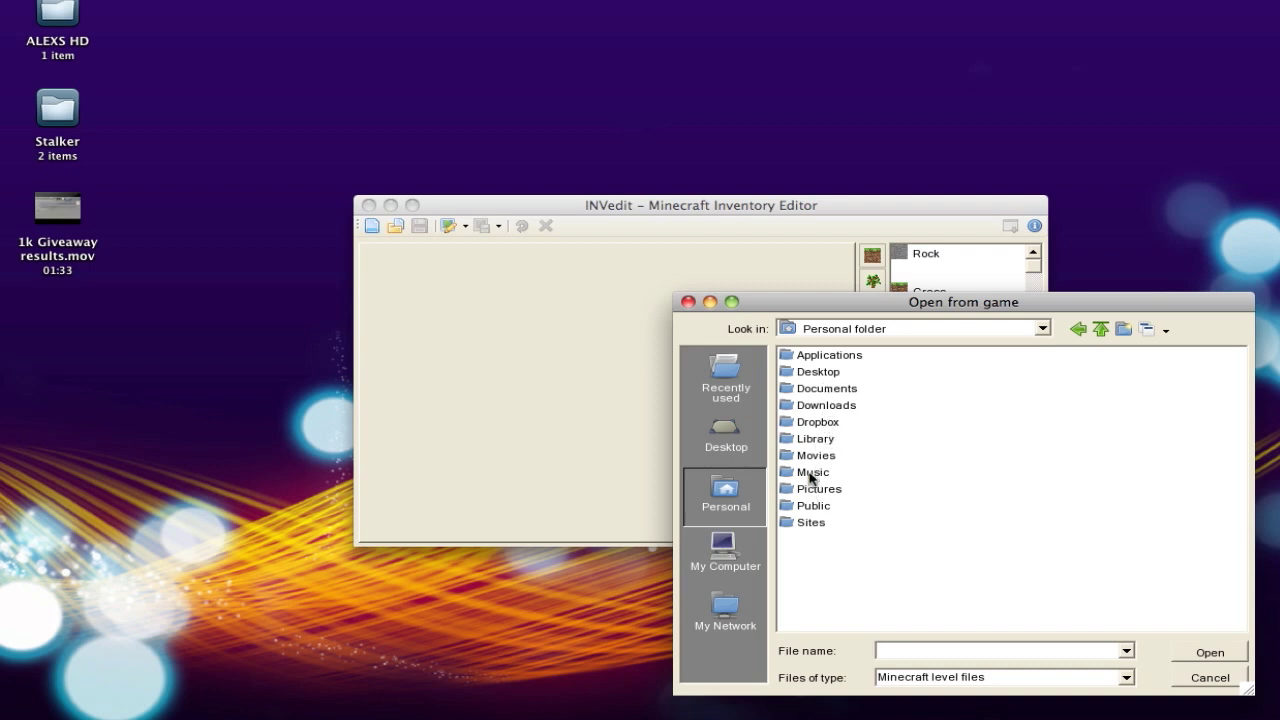
pyautogui.click(789, 442)
pyautogui.doubleClick(789, 440)
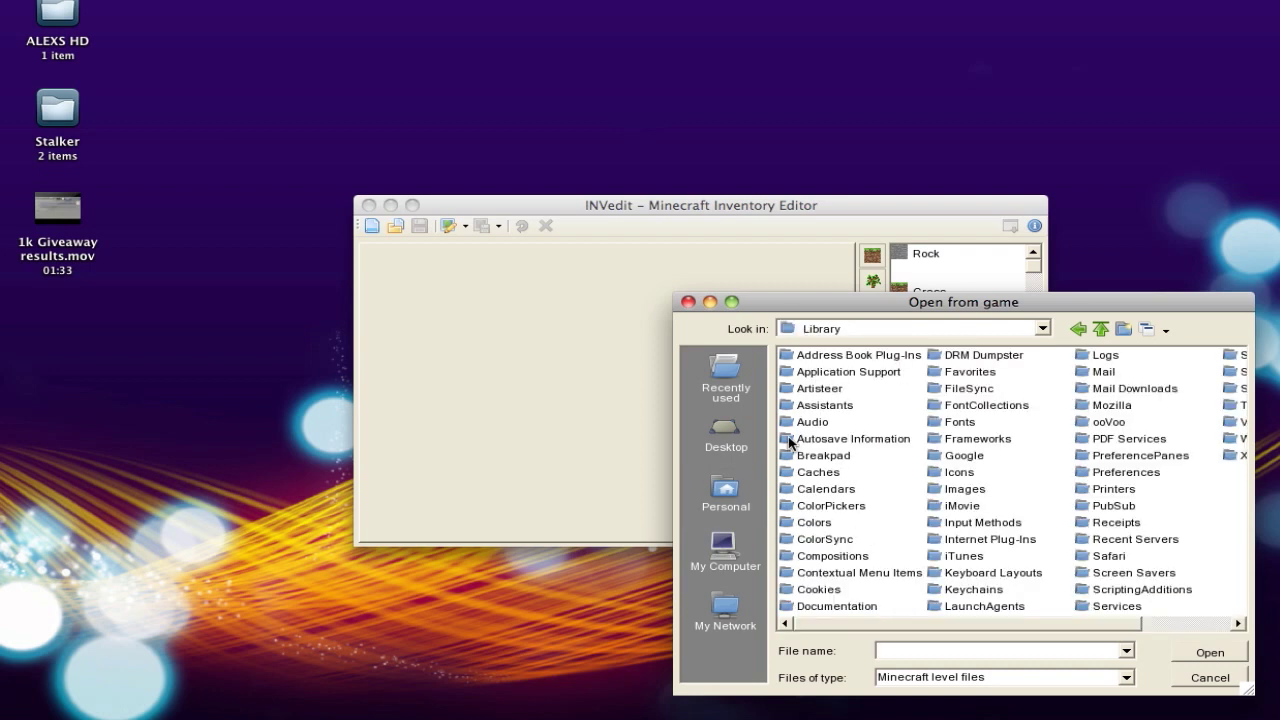
pyautogui.doubleClick(789, 373)
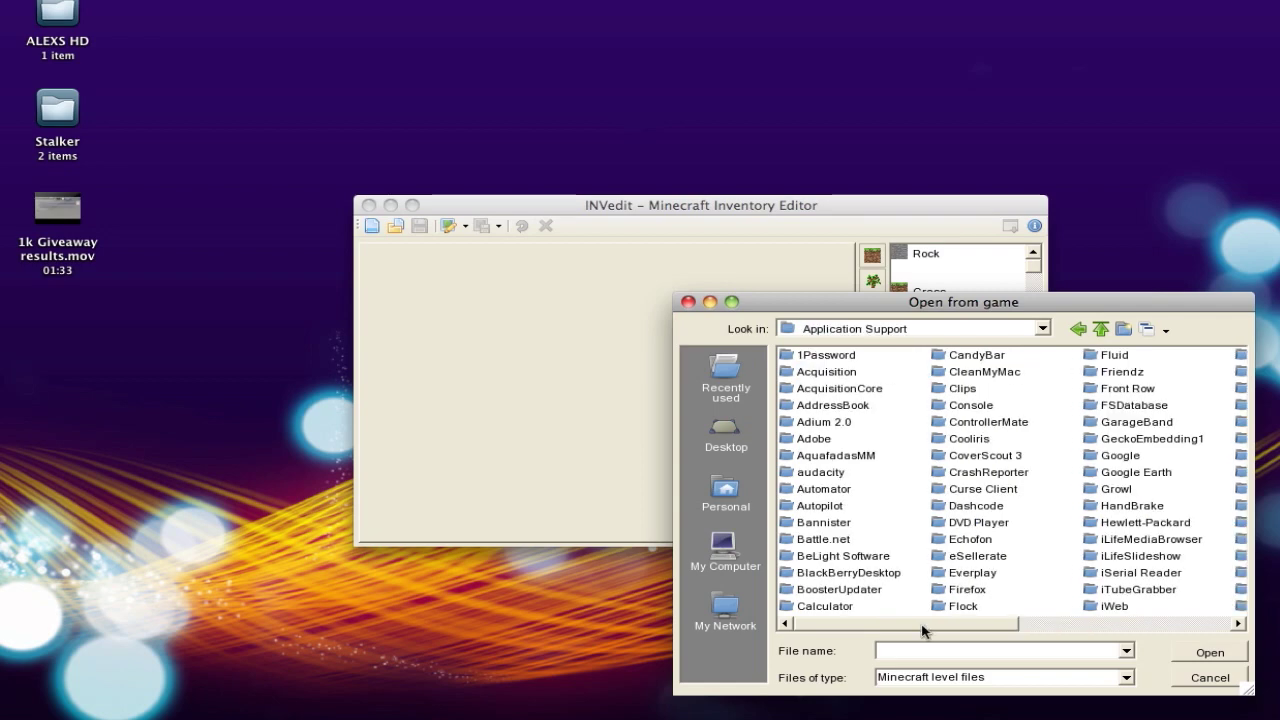
pyautogui.moveTo(926, 626); pyautogui.dragTo(937, 630)
pyautogui.moveTo(993, 626); pyautogui.dragTo(1039, 626)
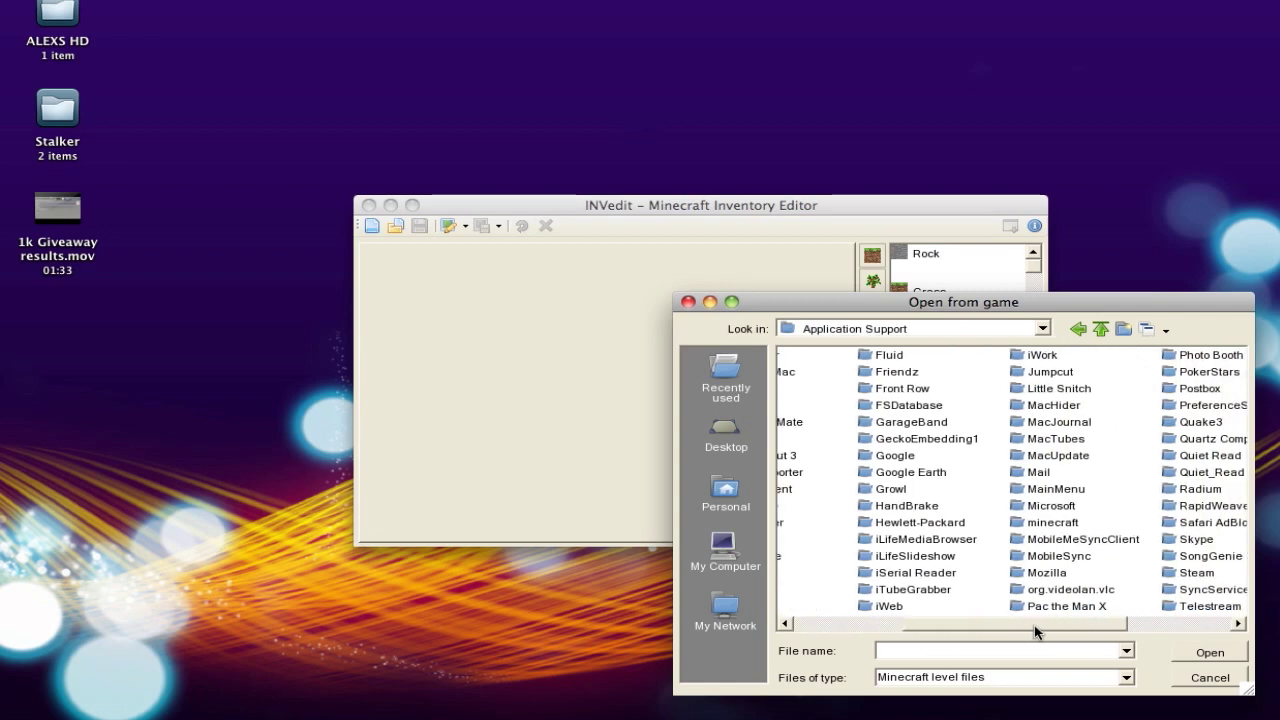
pyautogui.doubleClick(993, 521)
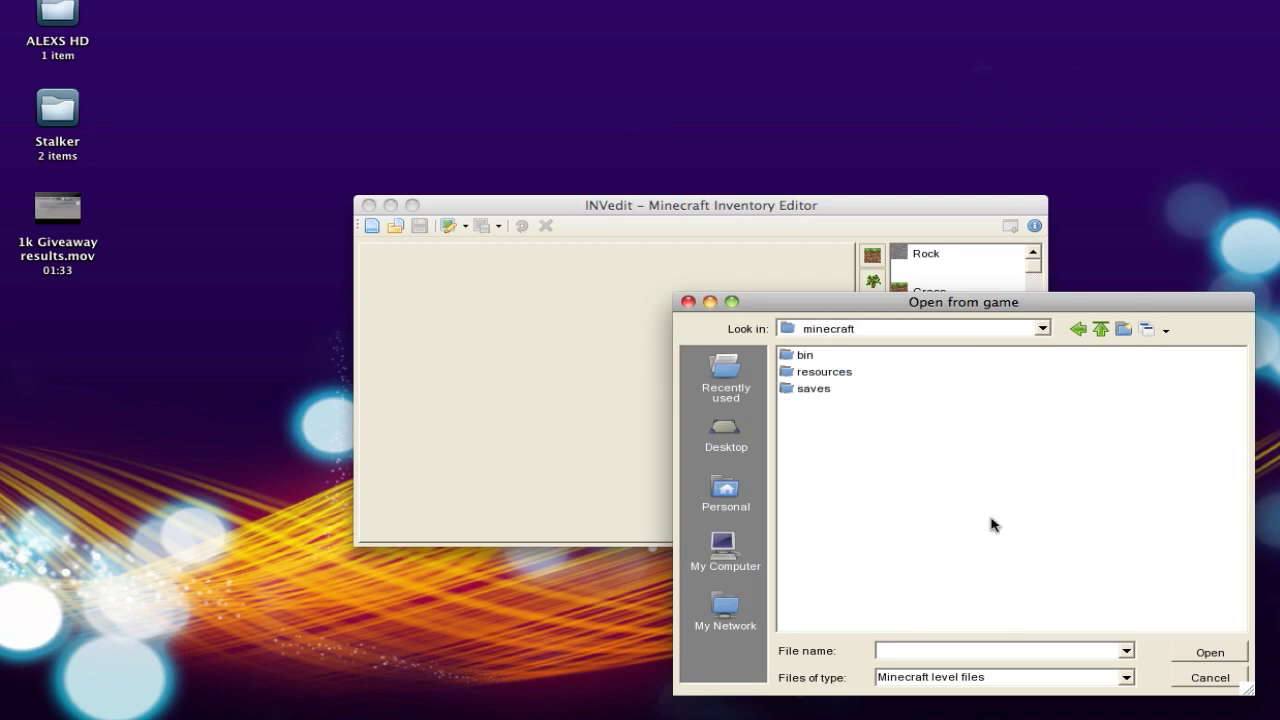
pyautogui.doubleClick(786, 390)
pyautogui.doubleClick(783, 354)
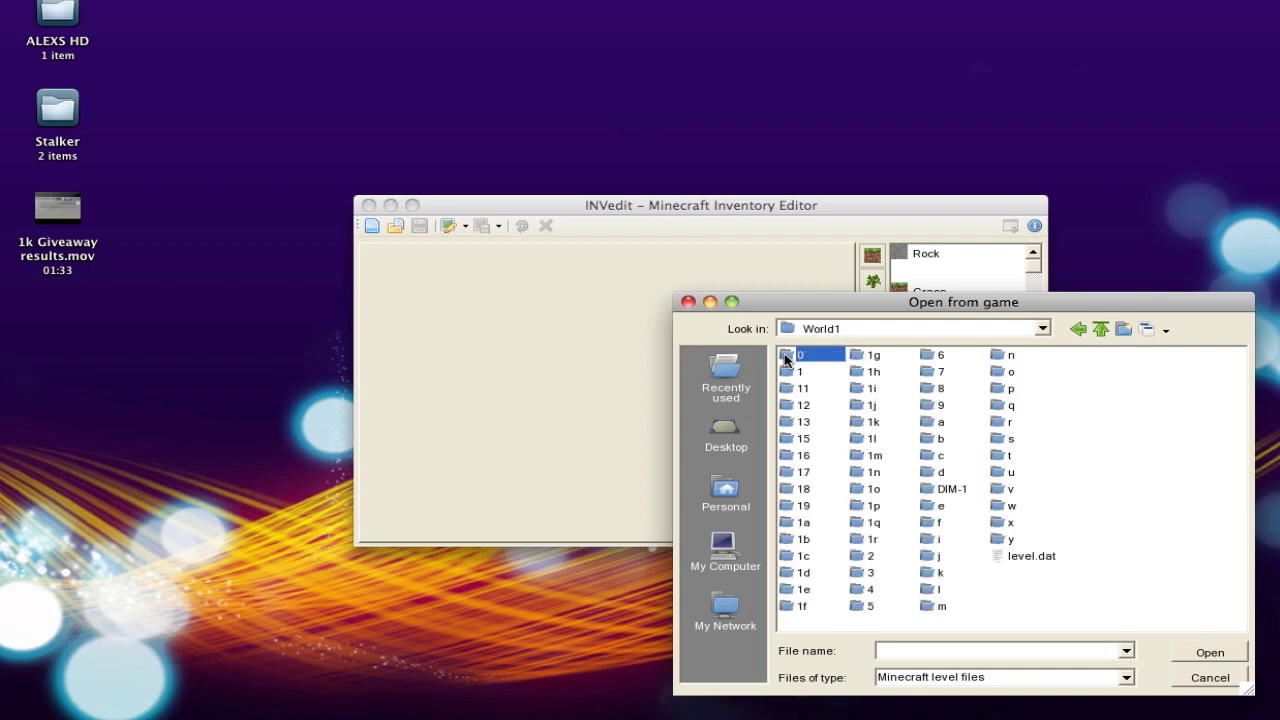
pyautogui.click(1005, 561)
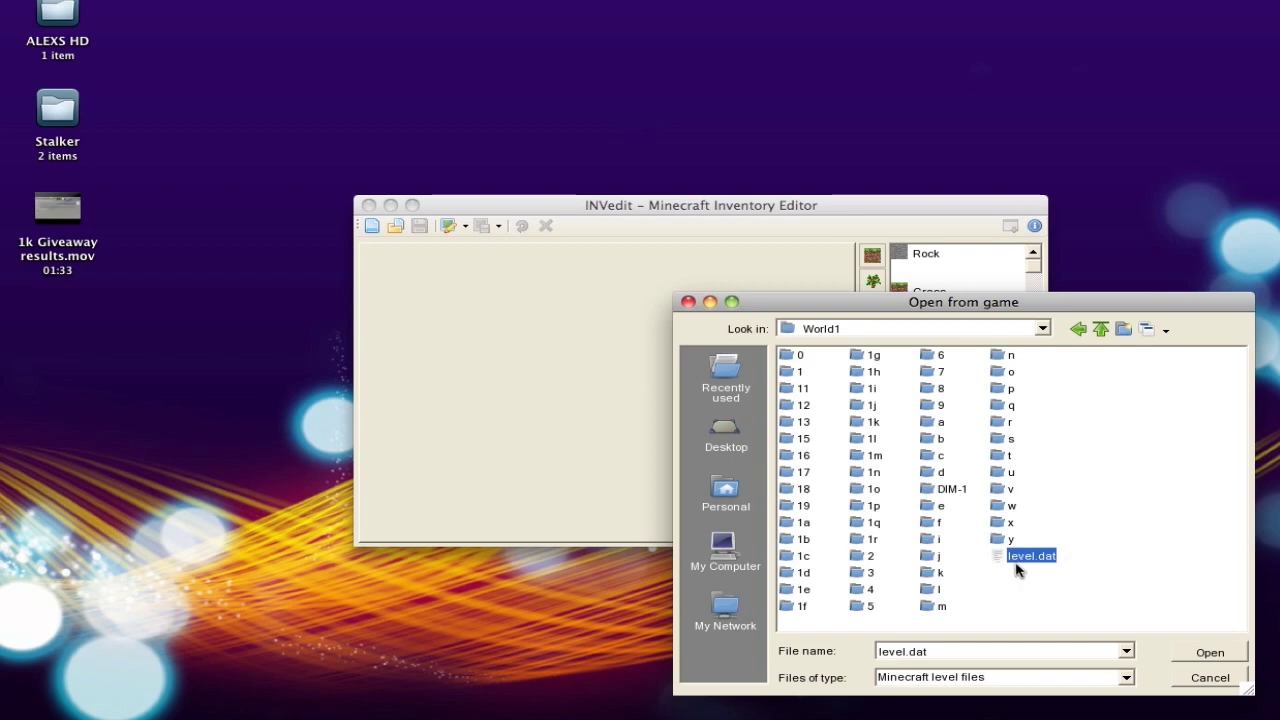
# - Load World1's level.dat and set the last hotbar torch stack's count to 64
pyautogui.click(1189, 647)
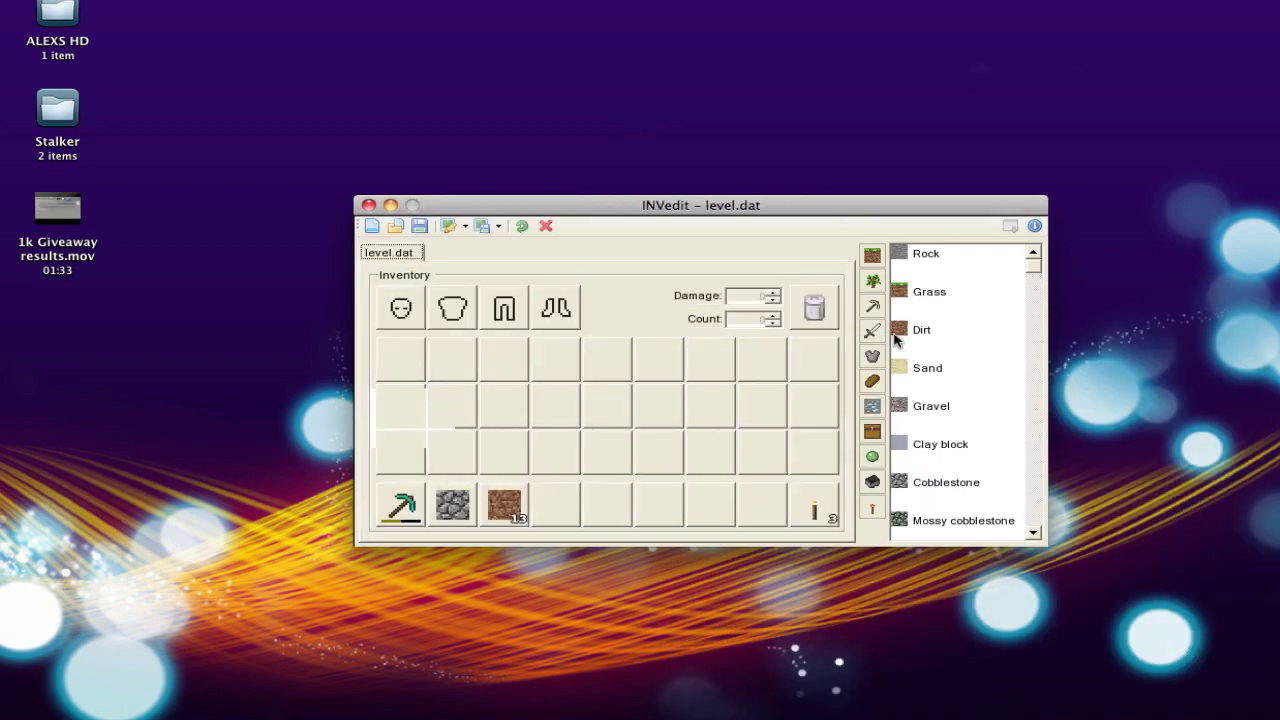
pyautogui.moveTo(651, 212); pyautogui.dragTo(903, 246)
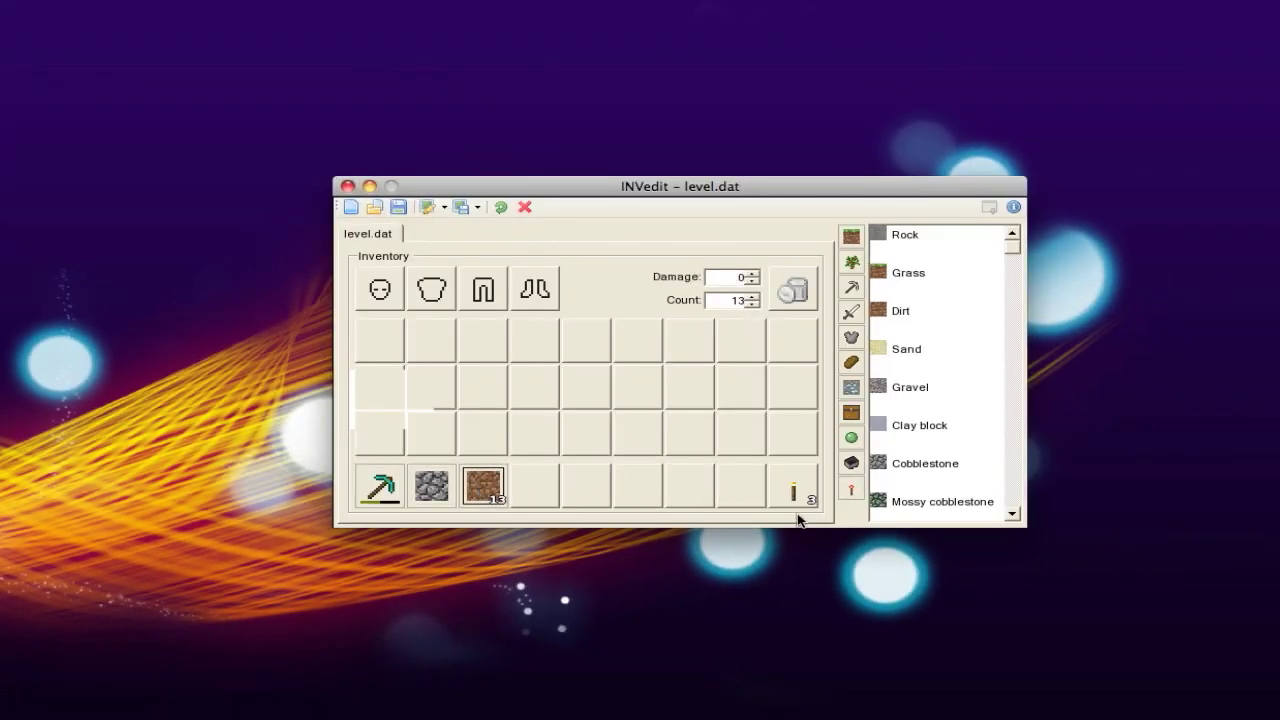
pyautogui.click(806, 492)
pyautogui.write('63')
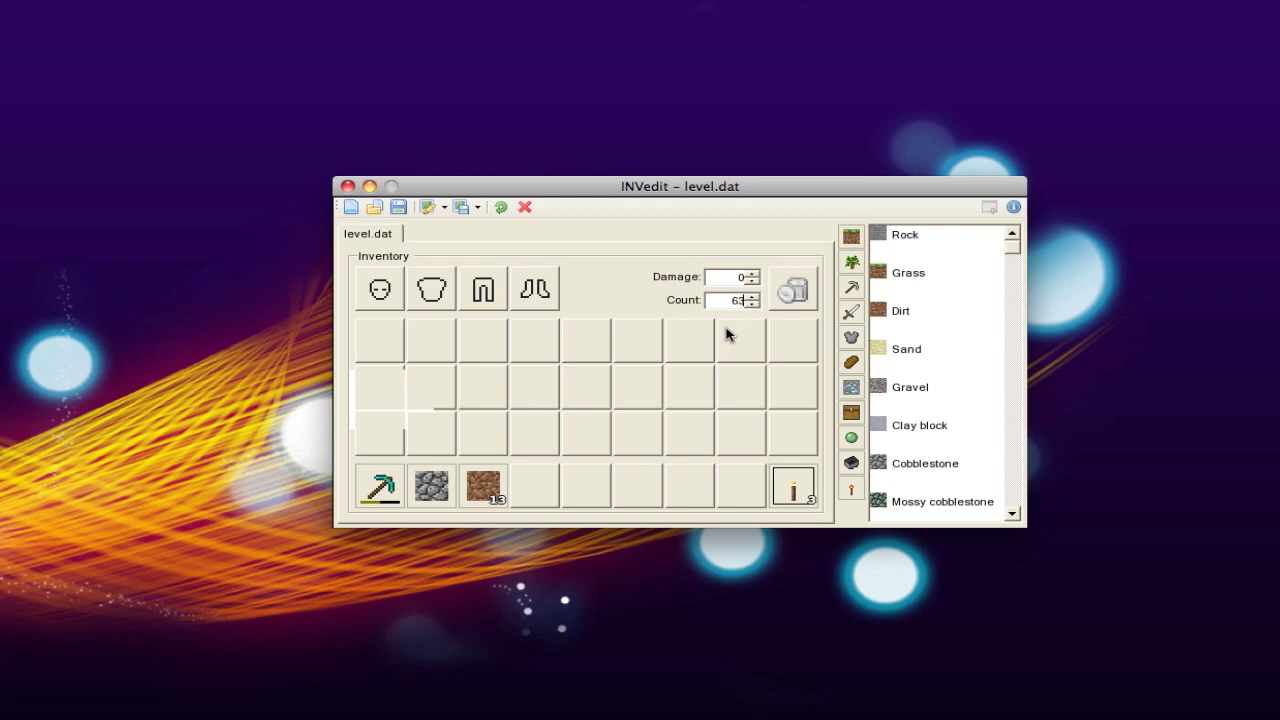
pyautogui.click(753, 296)
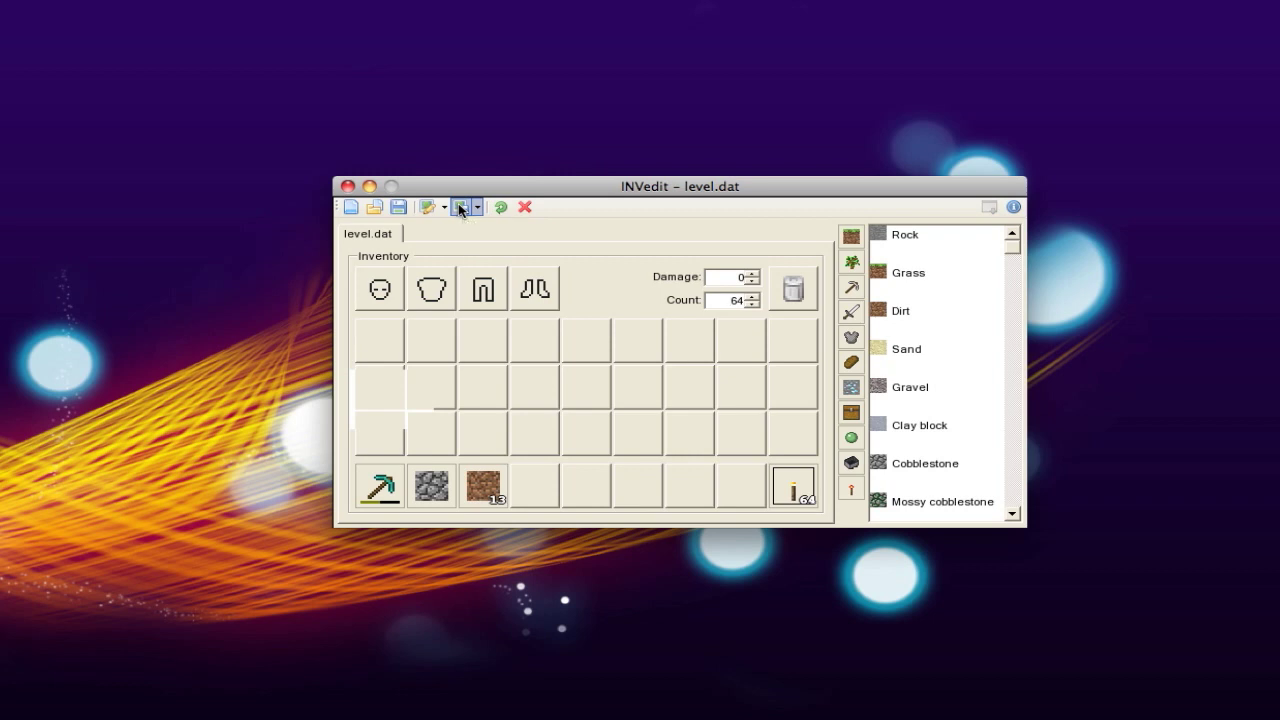
# - Save the edited inventory from INVedit over World1's level.dat
pyautogui.click(459, 207)
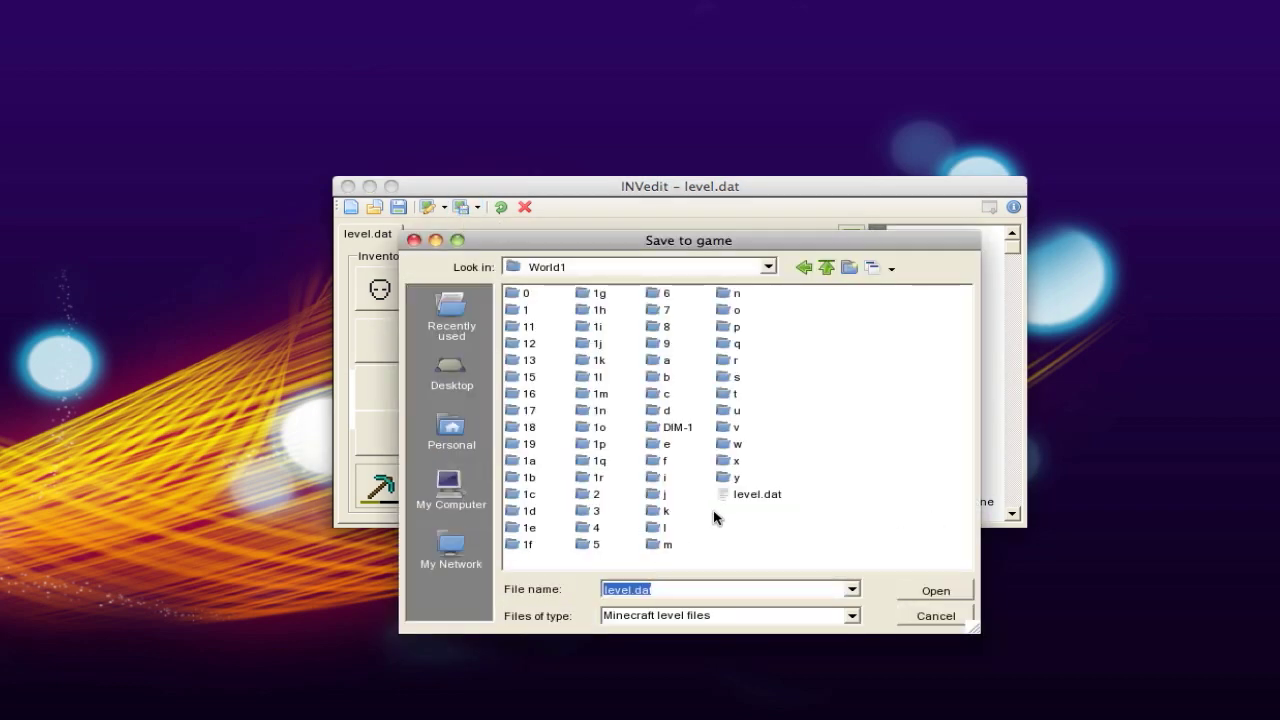
pyautogui.click(740, 495)
pyautogui.click(933, 591)
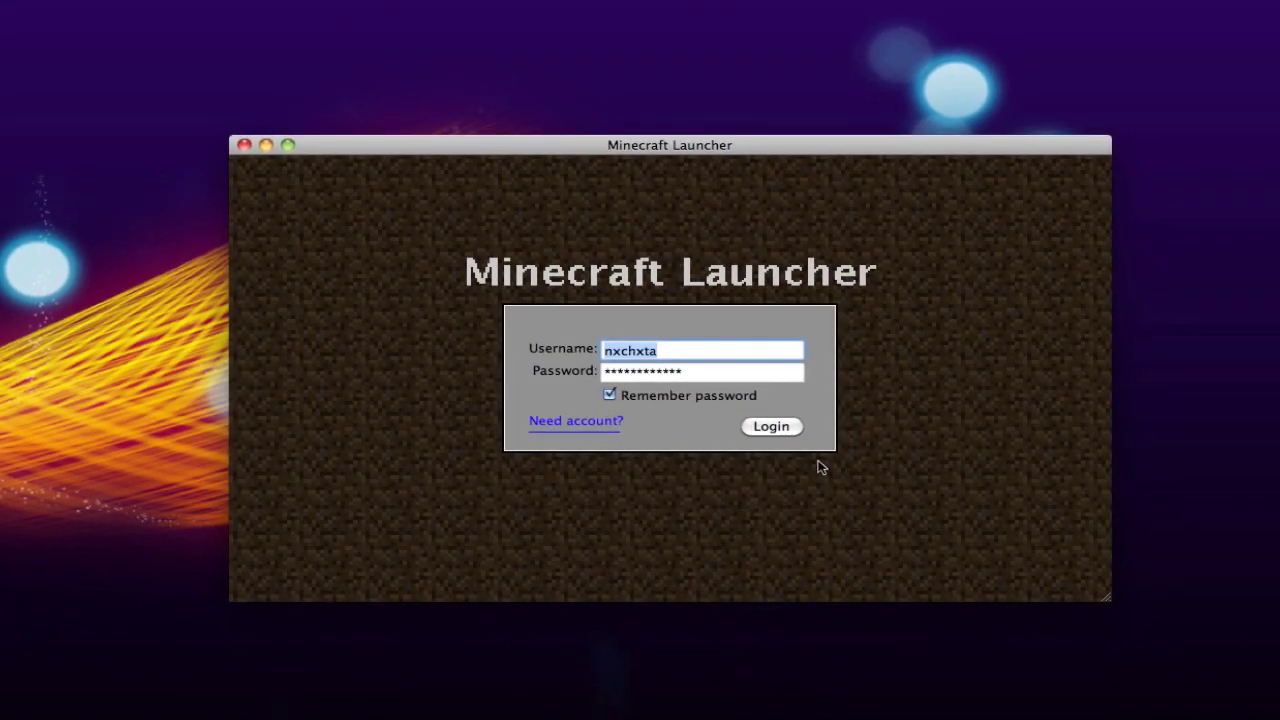
# - Log in, load the singleplayer World 1, and confirm 64 torches in the inventory
pyautogui.click(762, 428)
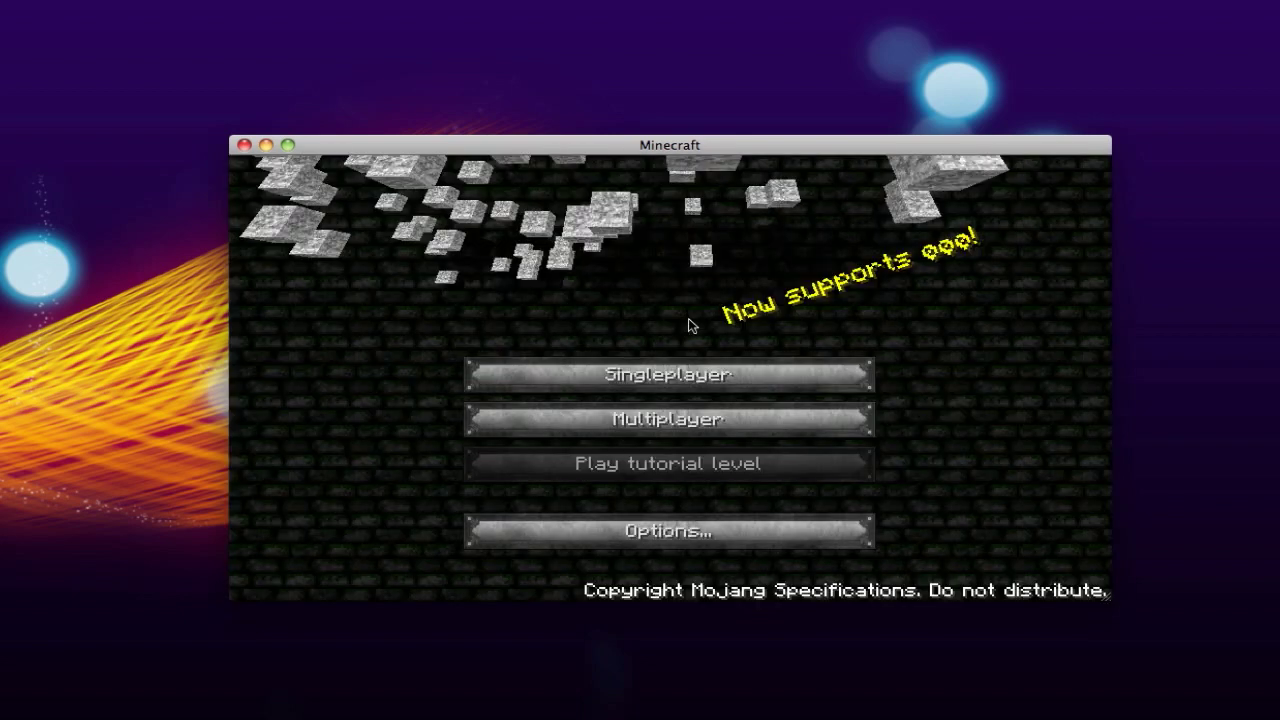
pyautogui.click(690, 374)
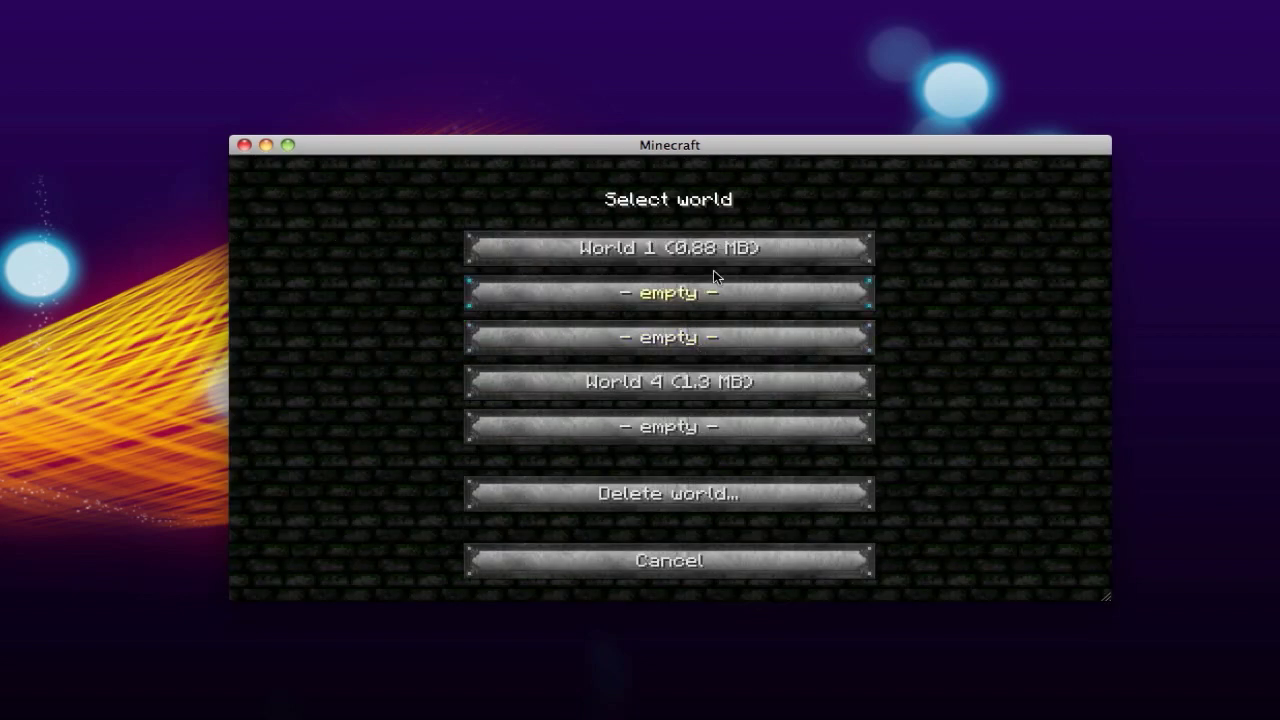
pyautogui.click(645, 254)
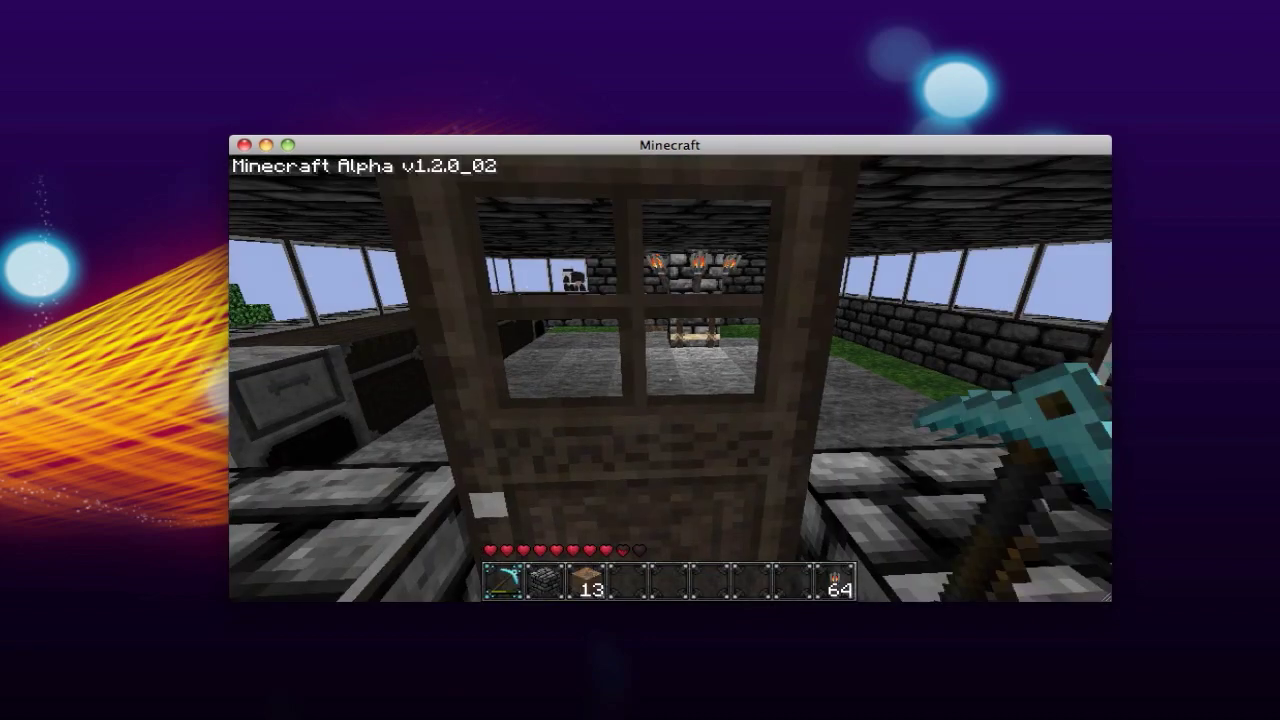
pyautogui.press('e')
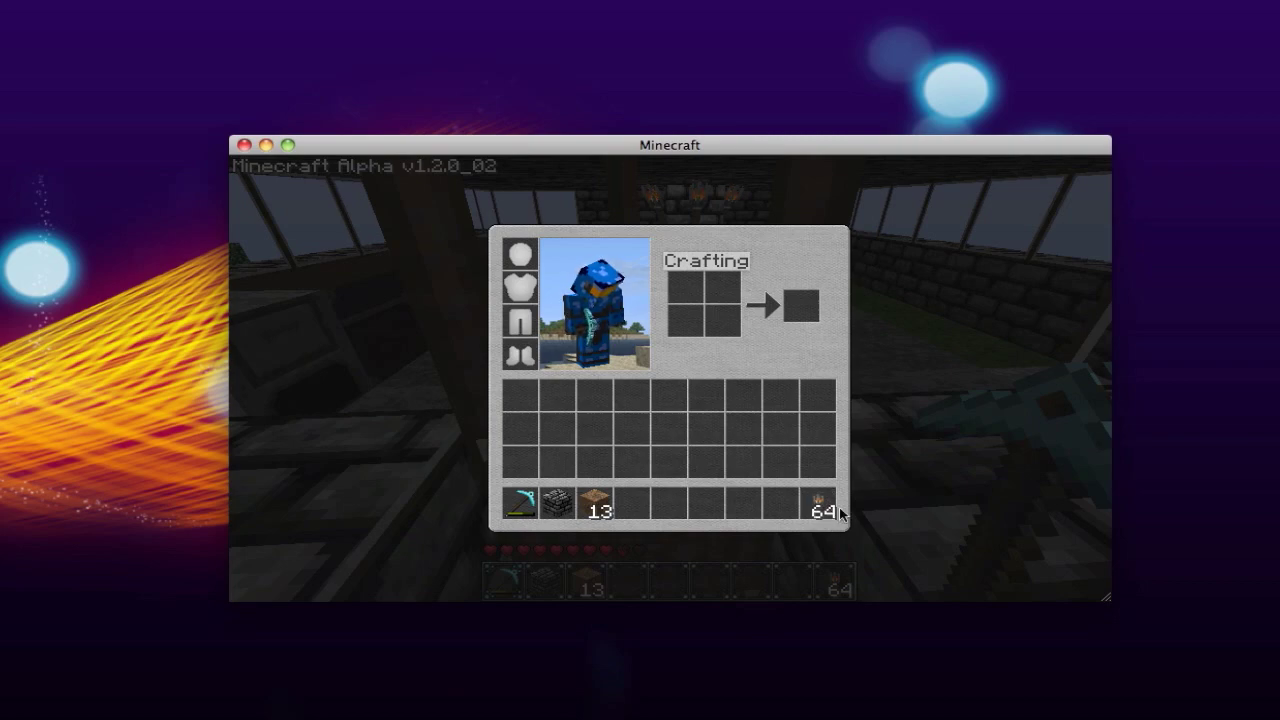
# - Place torches on the grass, then break and collect them back to 64
pyautogui.press('e')
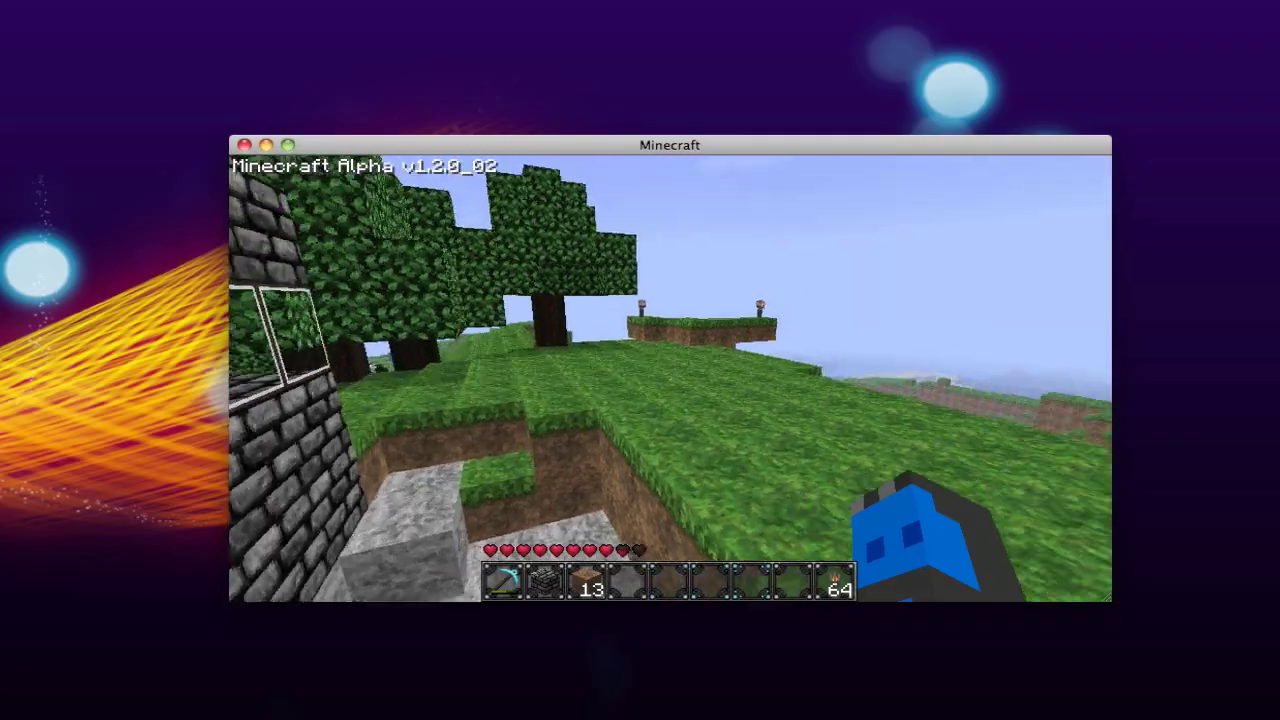
pyautogui.scroll(1, 670, 378)
pyautogui.rightClick(670, 378)
pyautogui.rightClick(670, 378)
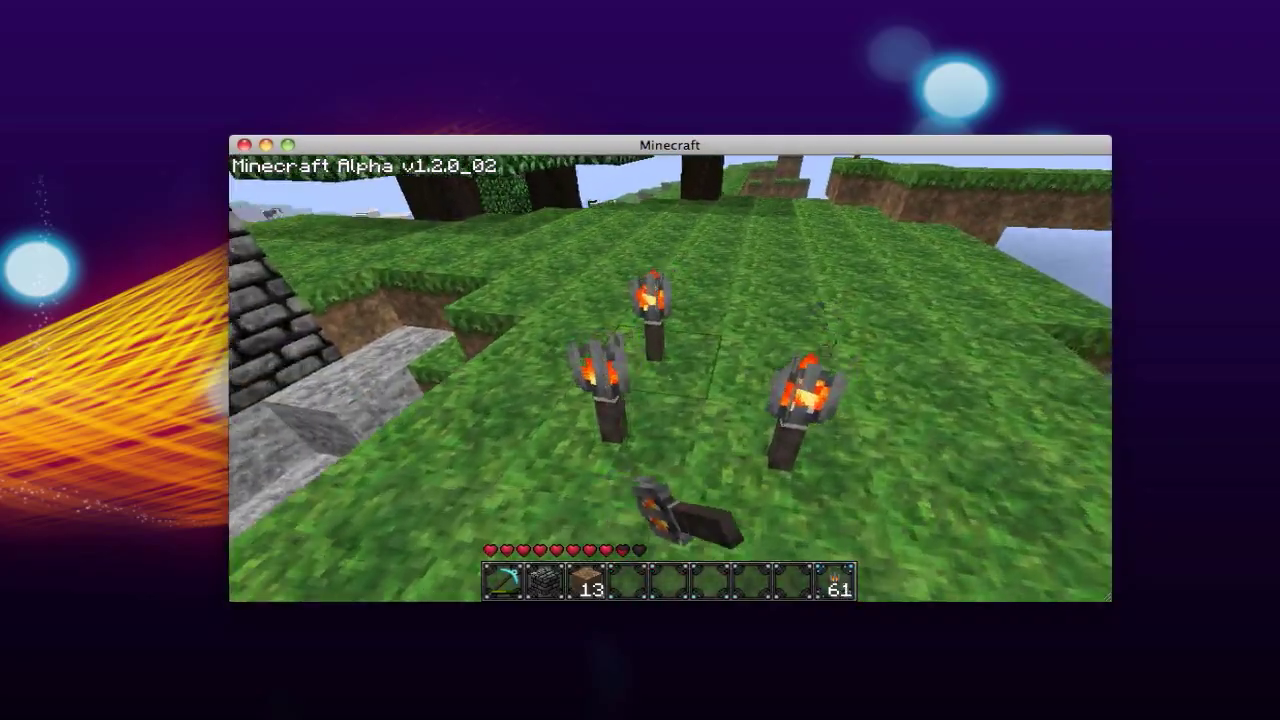
pyautogui.rightClick(670, 378)
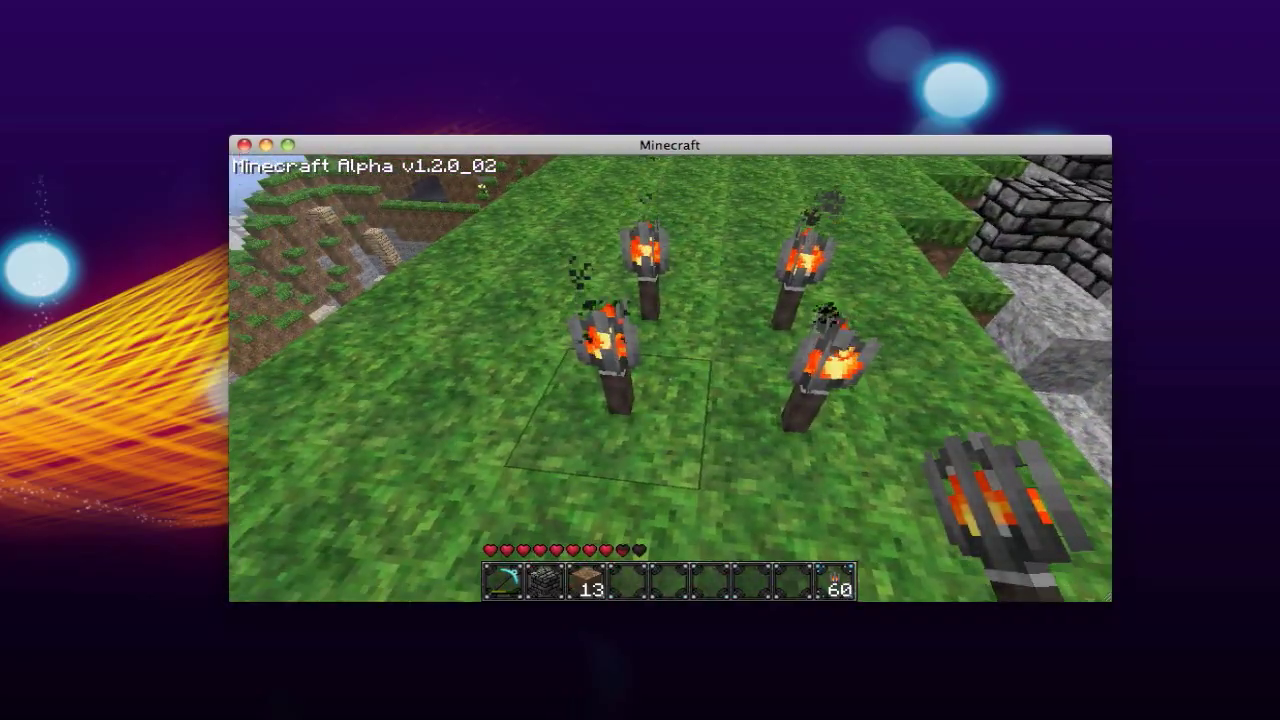
pyautogui.click(670, 378)
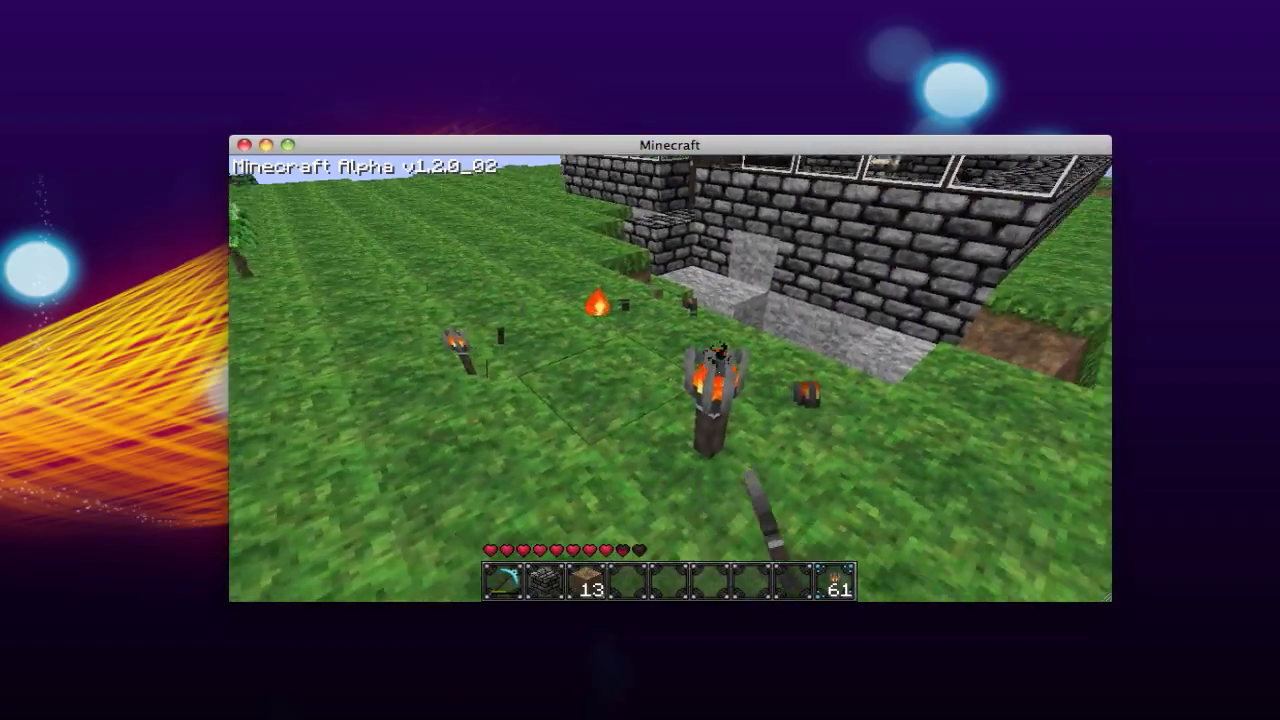
pyautogui.click(670, 378)
pyautogui.press('w')
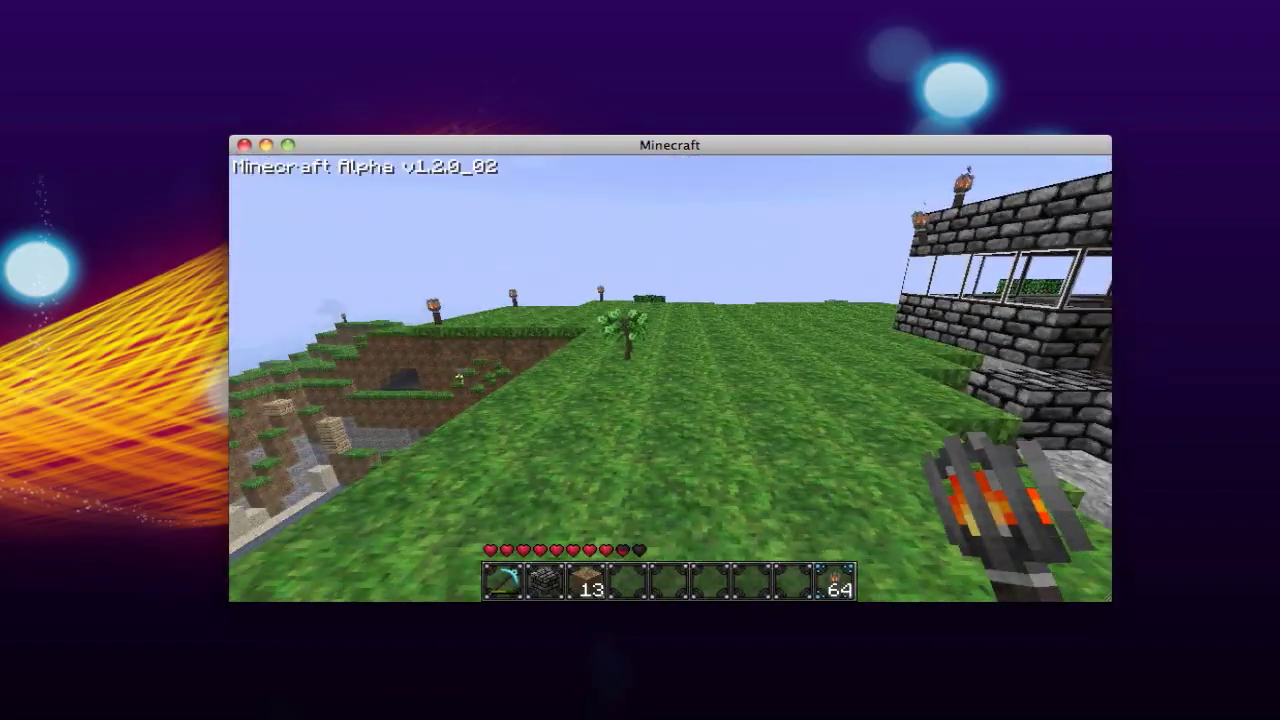
# - Equip the diamond pickaxe, circle the stone house, and enter through its door
pyautogui.press('1')
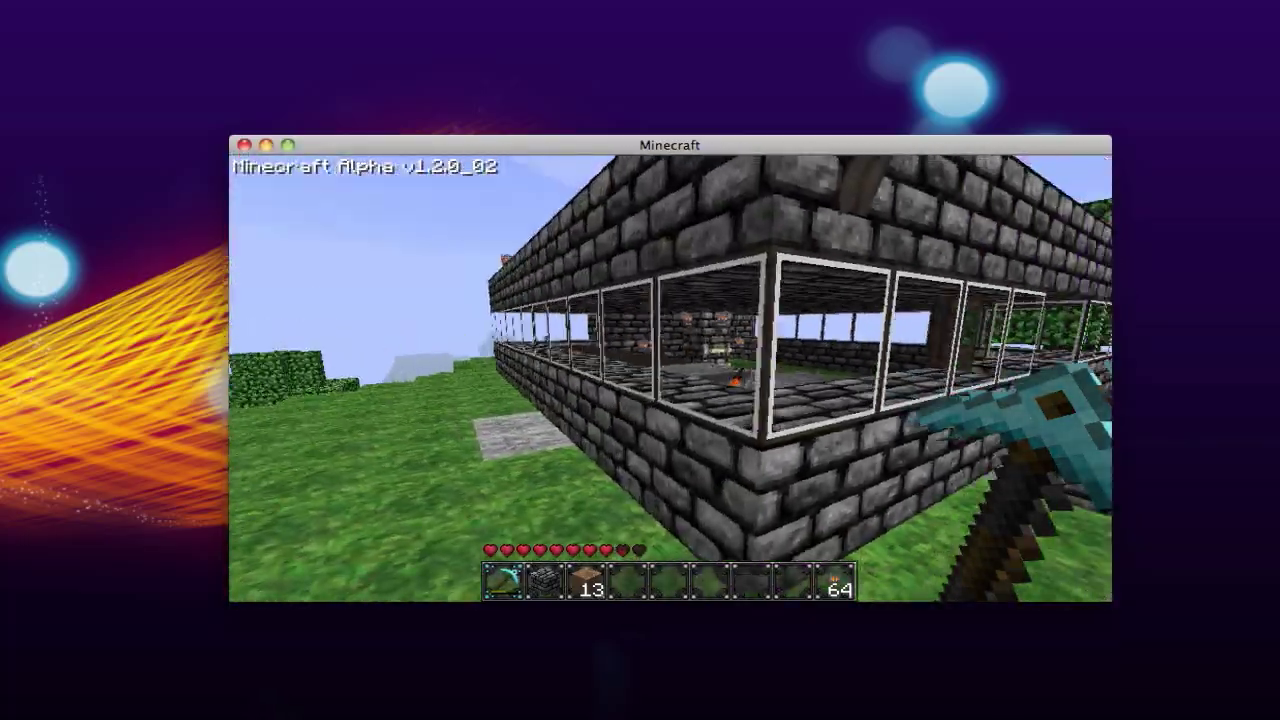
pyautogui.press('w')
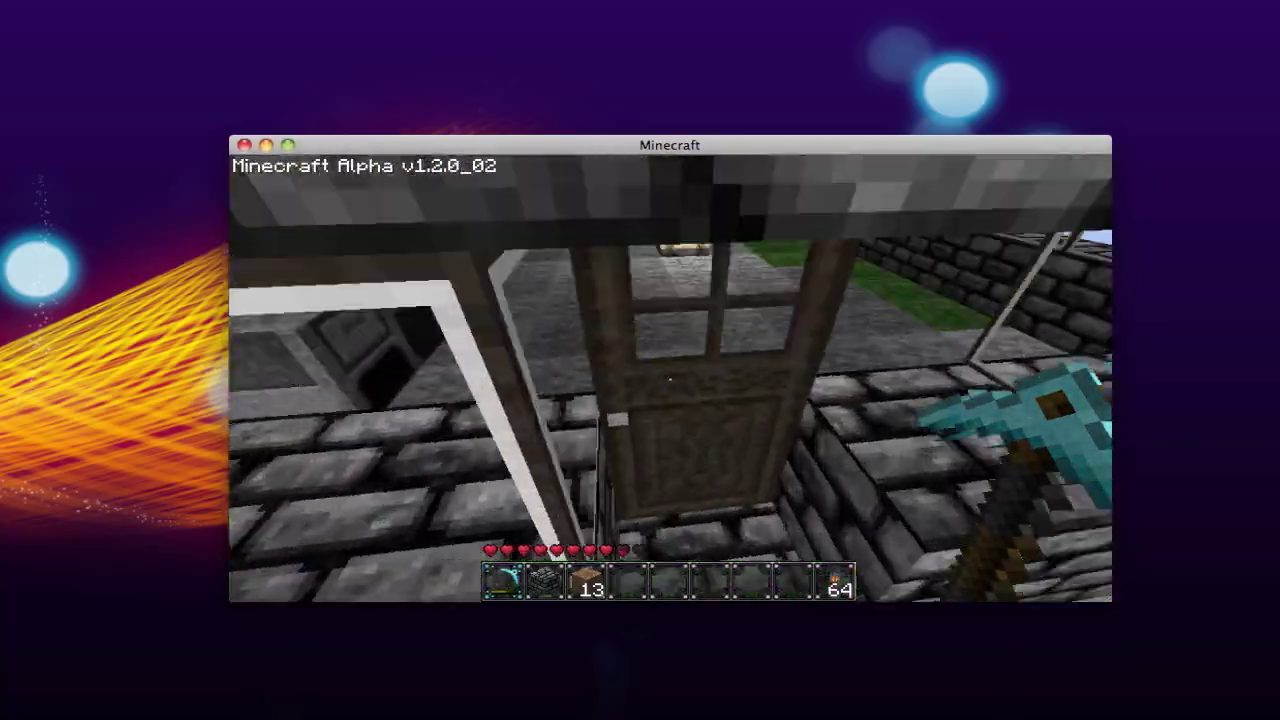
pyautogui.rightClick(670, 380)
pyautogui.press('w')
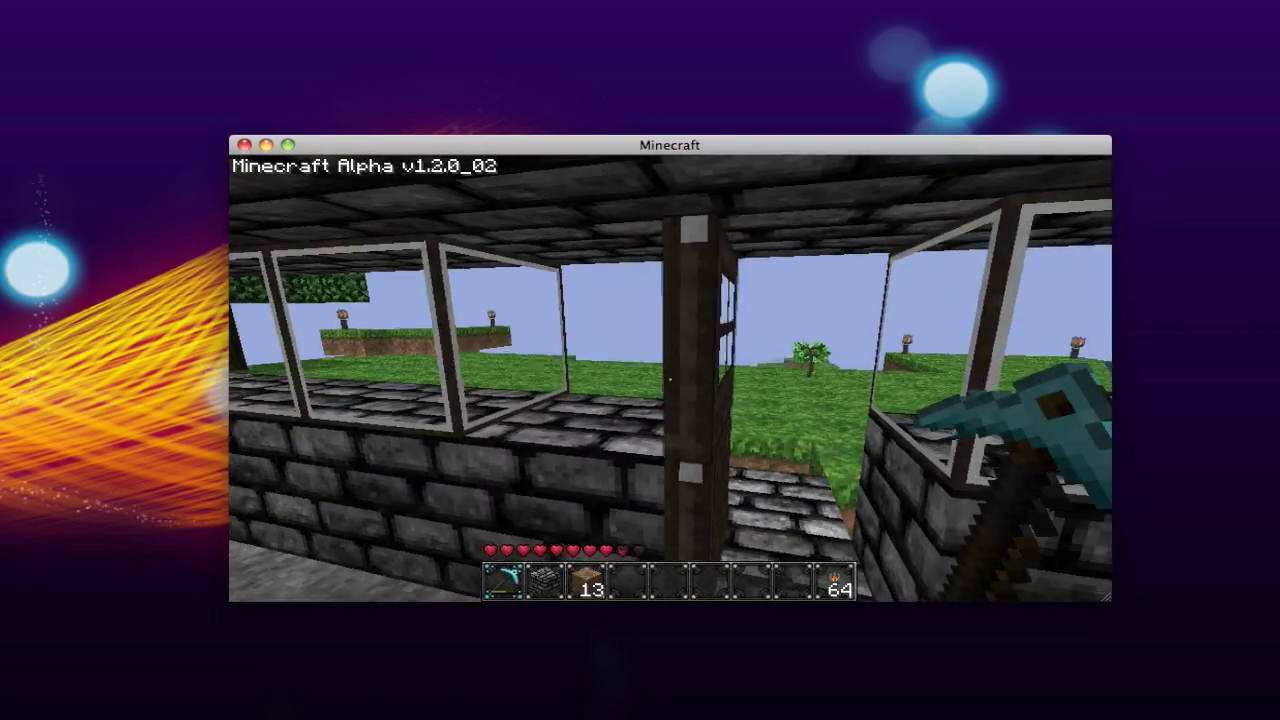
pyautogui.press('w')
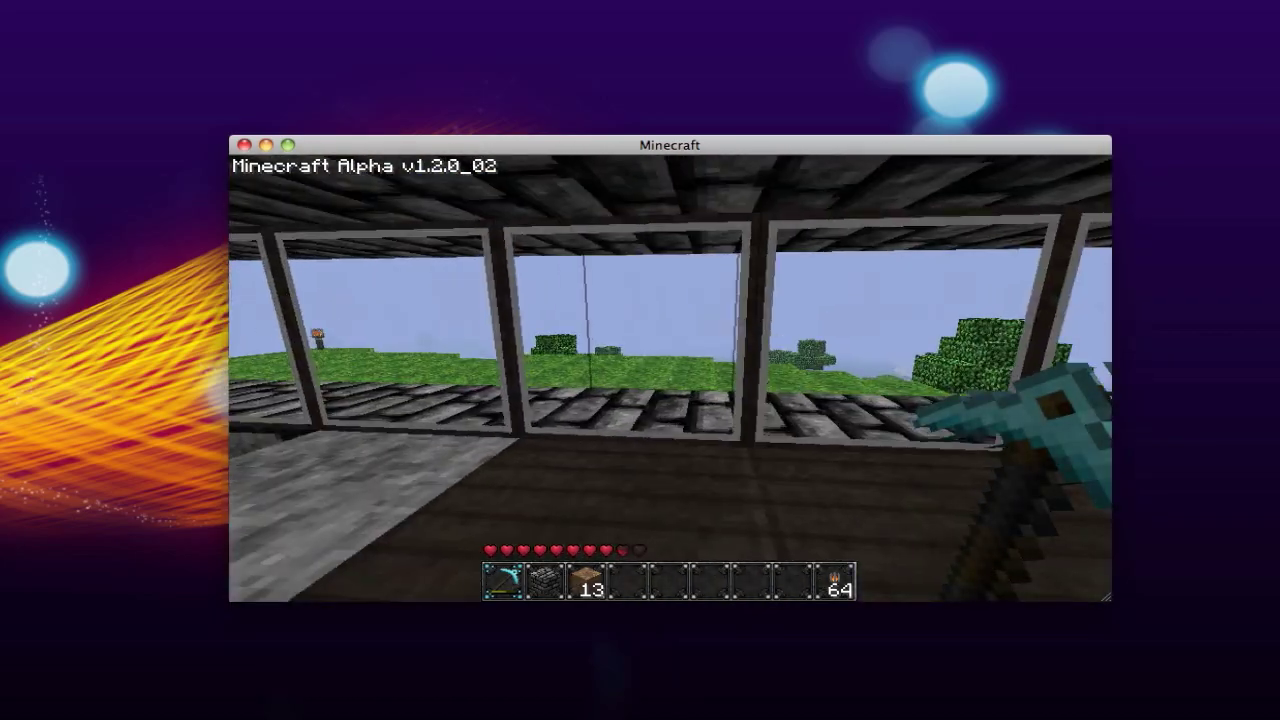